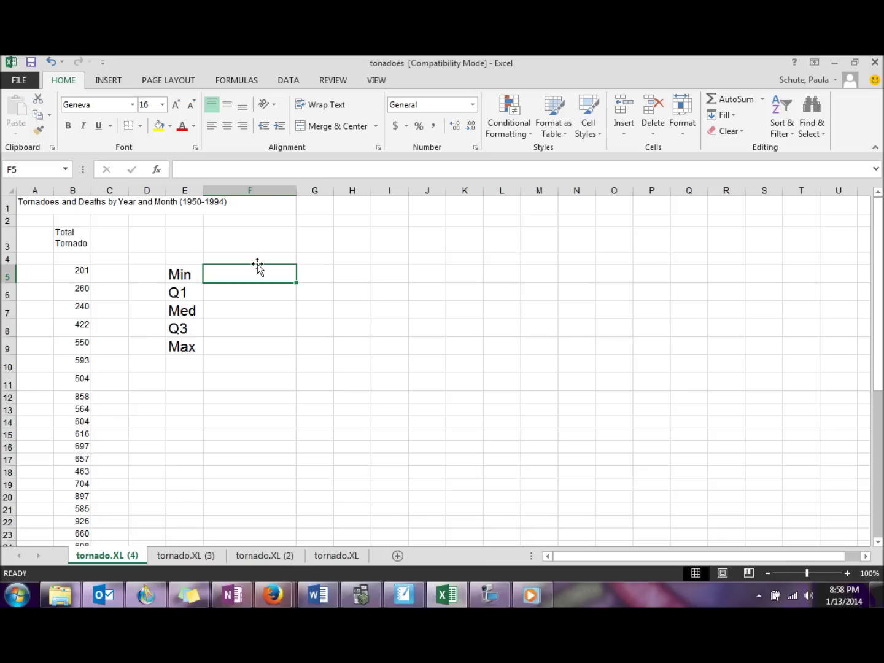
# Enter =MIN(B5:B49) in F5 to return the minimum tornado total, 201
pyautogui.write('=')
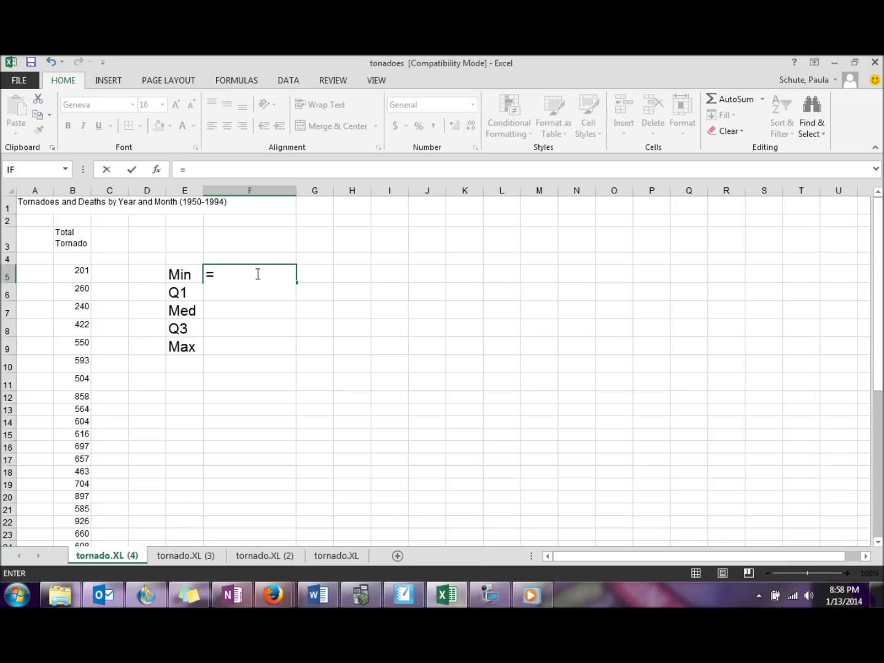
pyautogui.write('min(')
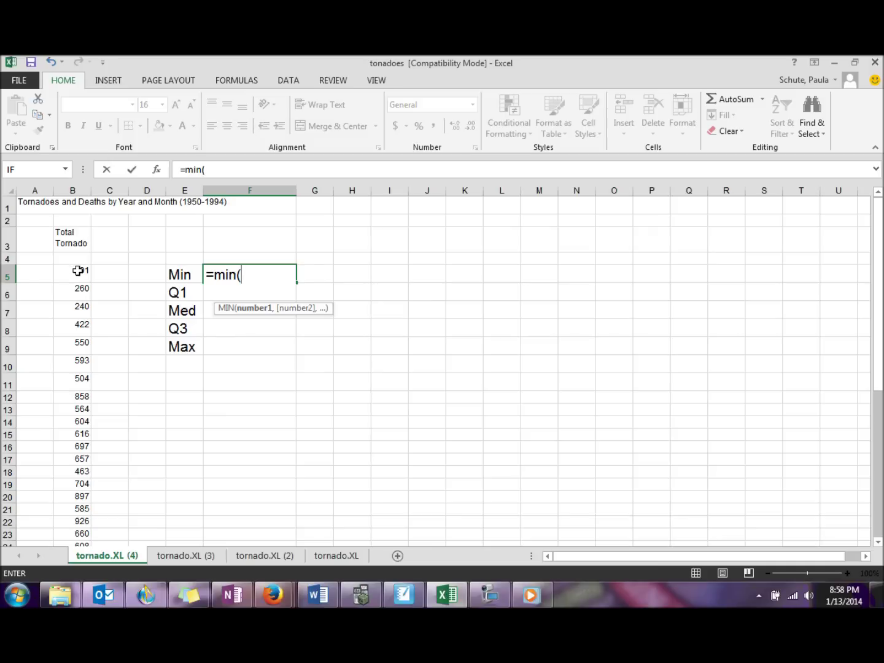
pyautogui.moveTo(78, 271); pyautogui.dragTo(74, 516)
pyautogui.press('Return')
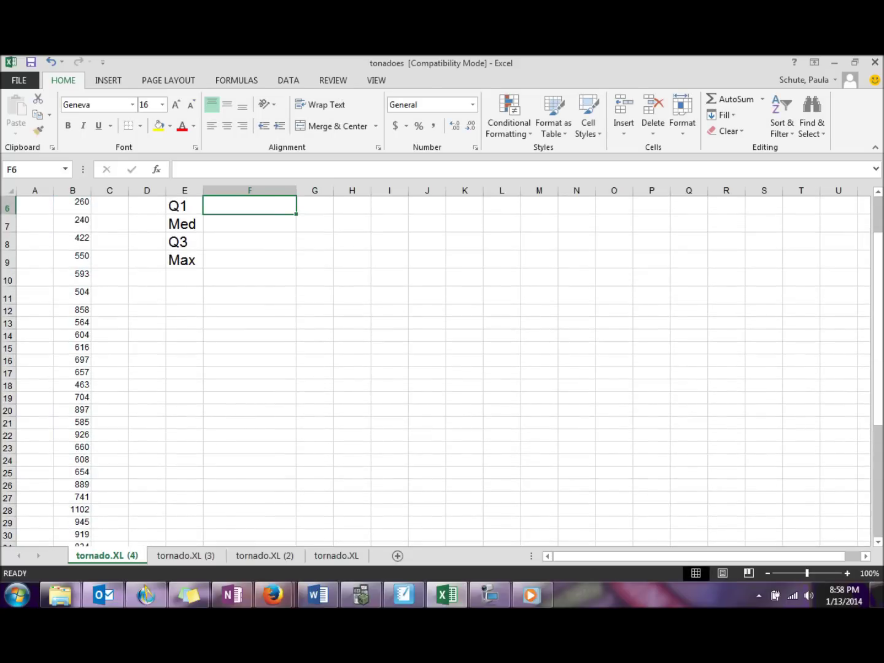
pyautogui.moveTo(880, 445); pyautogui.dragTo(880, 420)
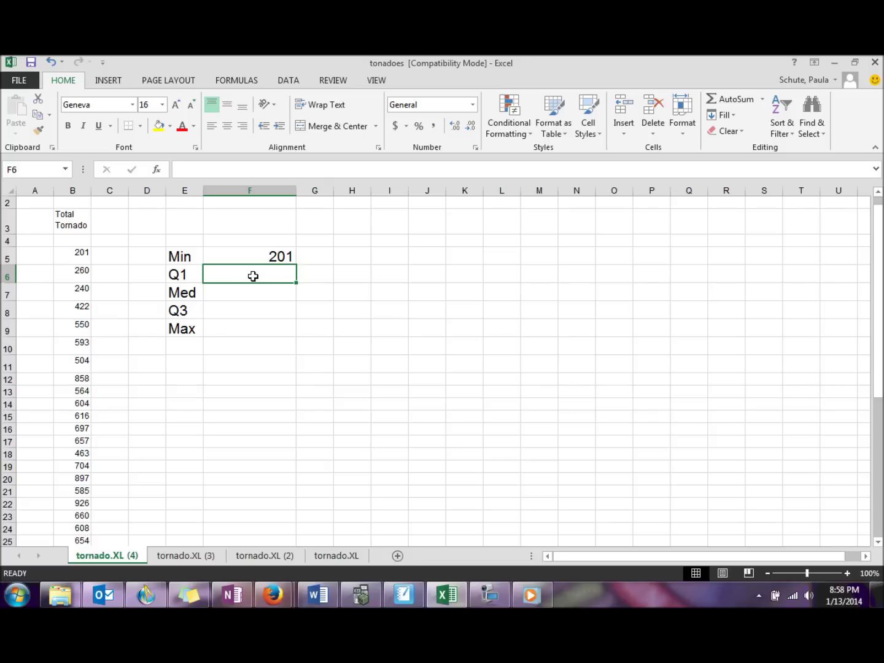
# Enter =QUARTILE(B5:B49,1) in F6, returning the first quartile 608
pyautogui.write('=quar')
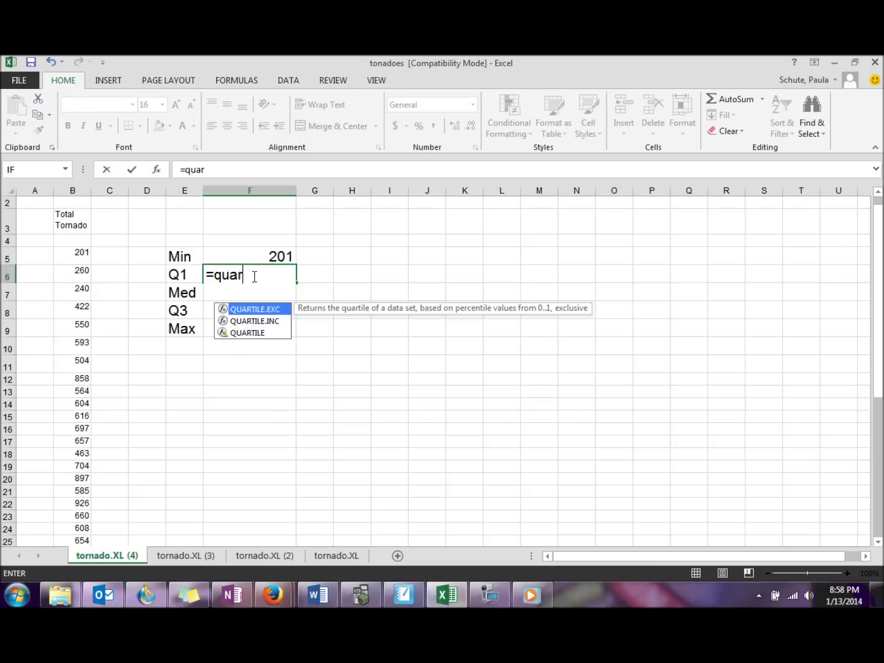
pyautogui.write('tile(')
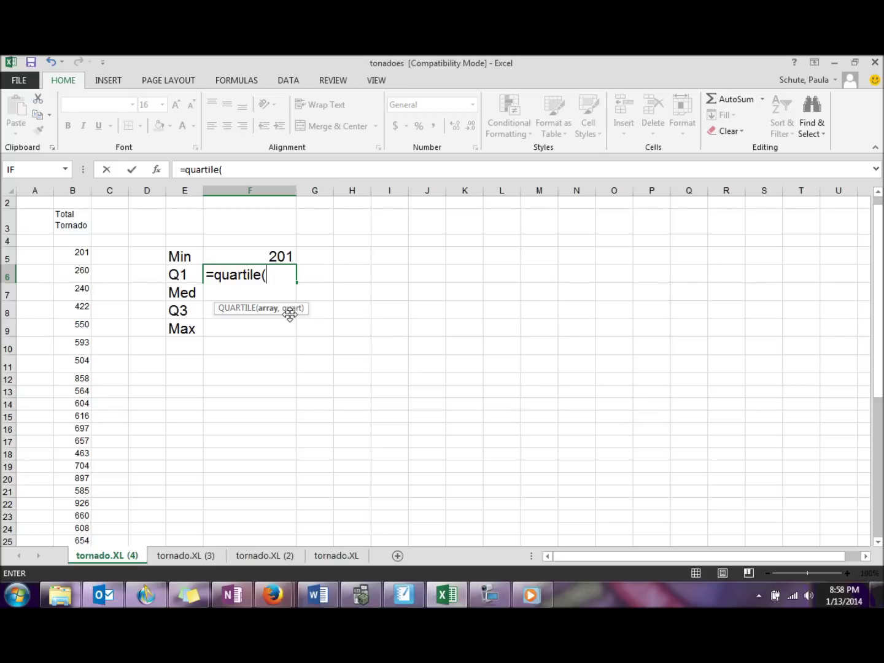
pyautogui.moveTo(77, 254); pyautogui.dragTo(78, 477)
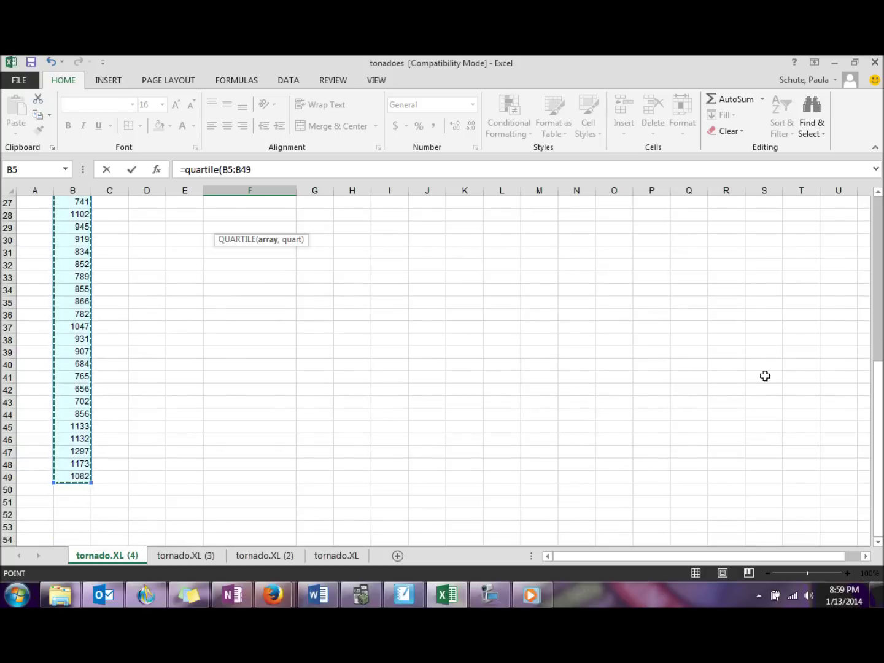
pyautogui.moveTo(879, 424); pyautogui.dragTo(877, 305)
pyautogui.write(',')
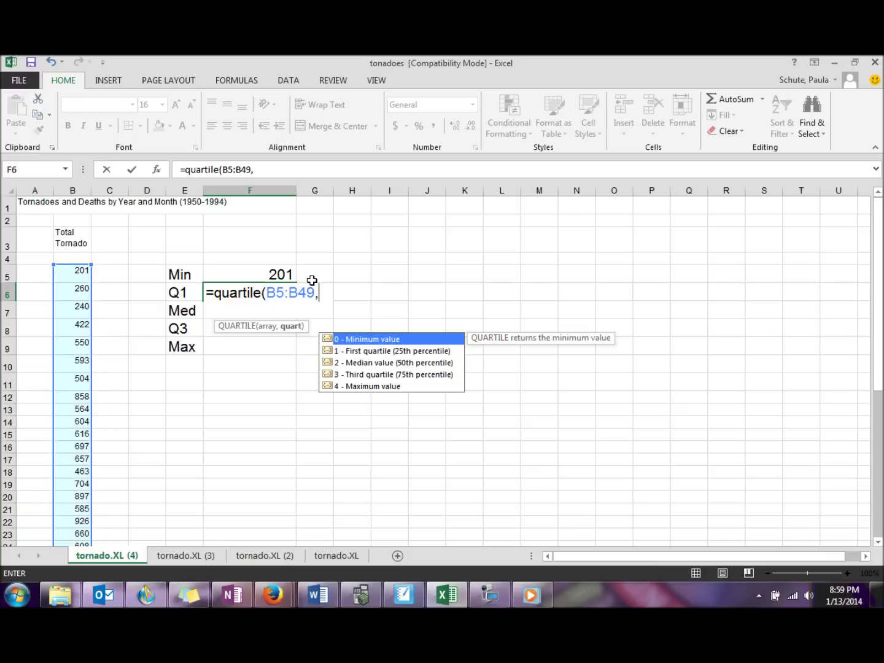
pyautogui.write('1)')
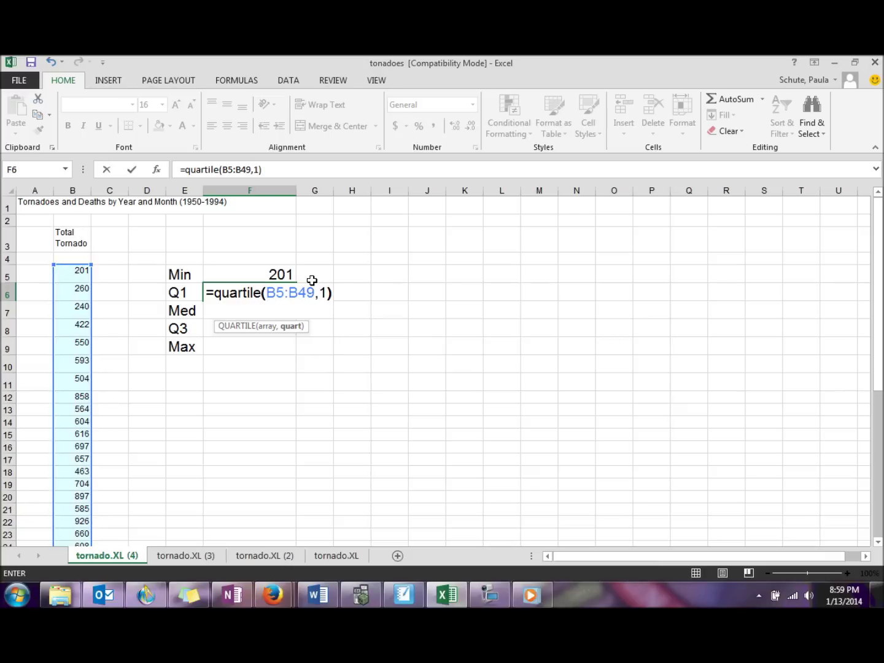
pyautogui.press('Return')
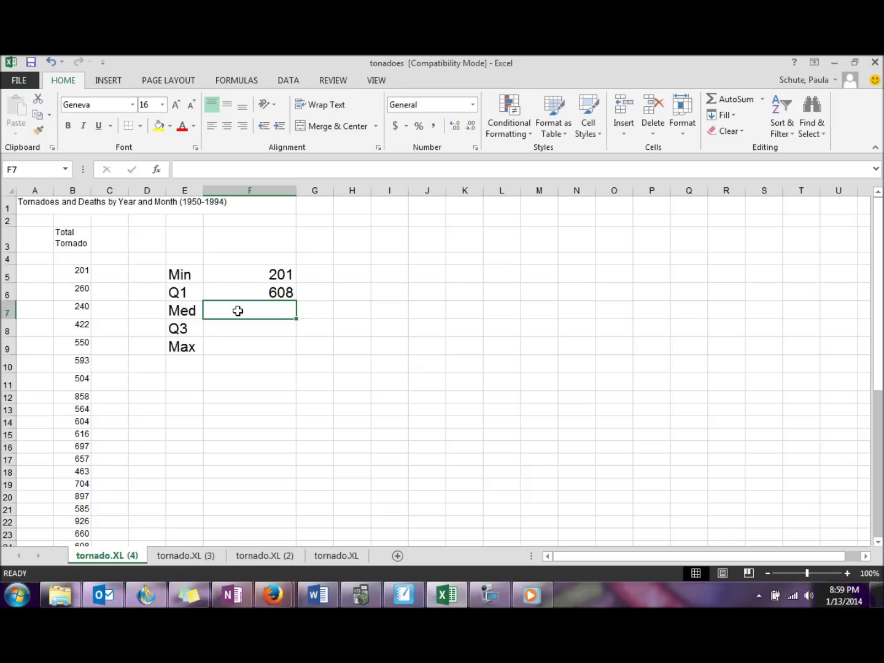
# Enter =QUARTILE(B5:B49, 2) in F7 for the median of 765
pyautogui.write('=')
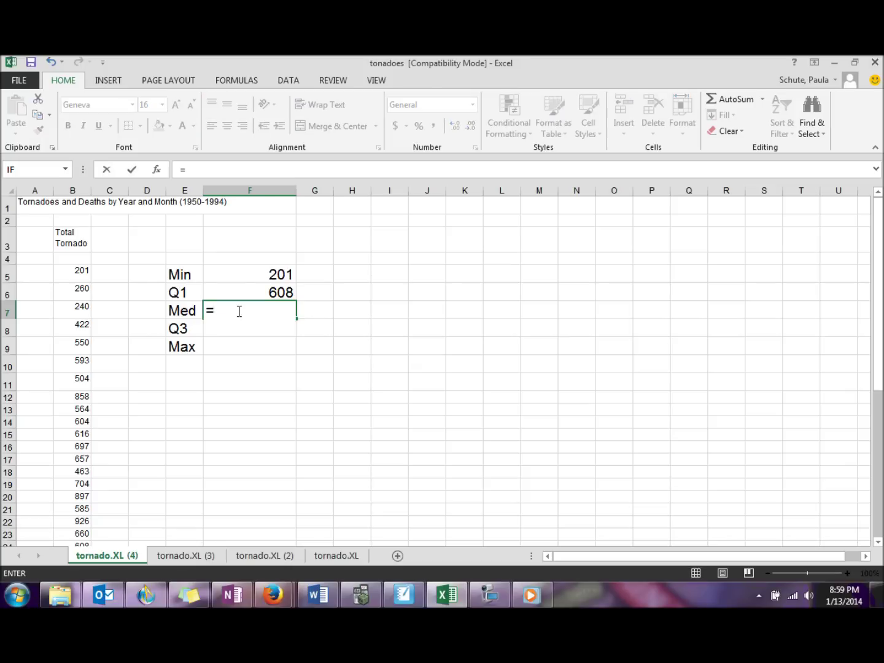
pyautogui.write('quartile)')
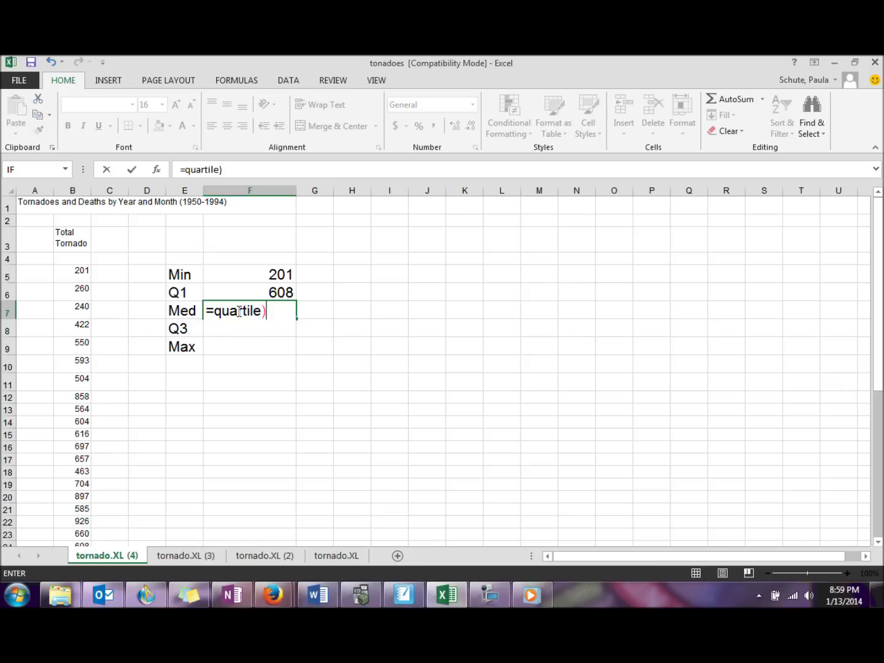
pyautogui.press('BackSpace')
pyautogui.write('(')
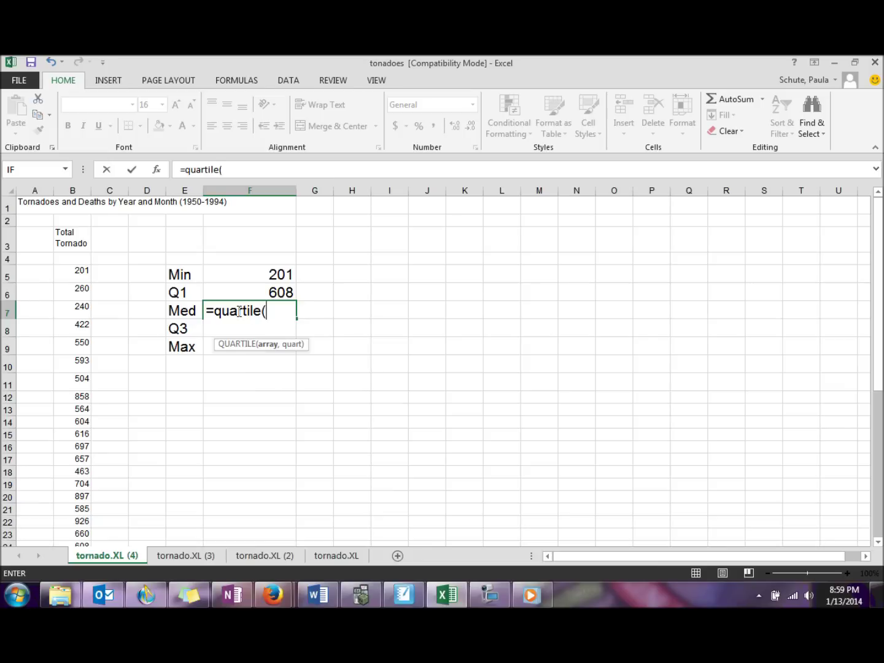
pyautogui.moveTo(70, 274); pyautogui.dragTo(86, 519)
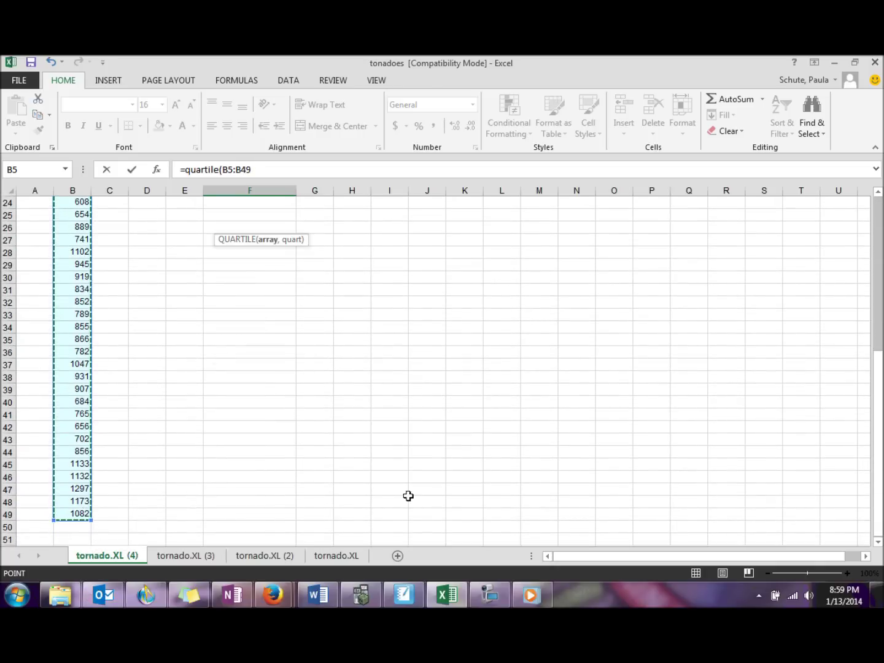
pyautogui.moveTo(877, 277); pyautogui.dragTo(864, 256)
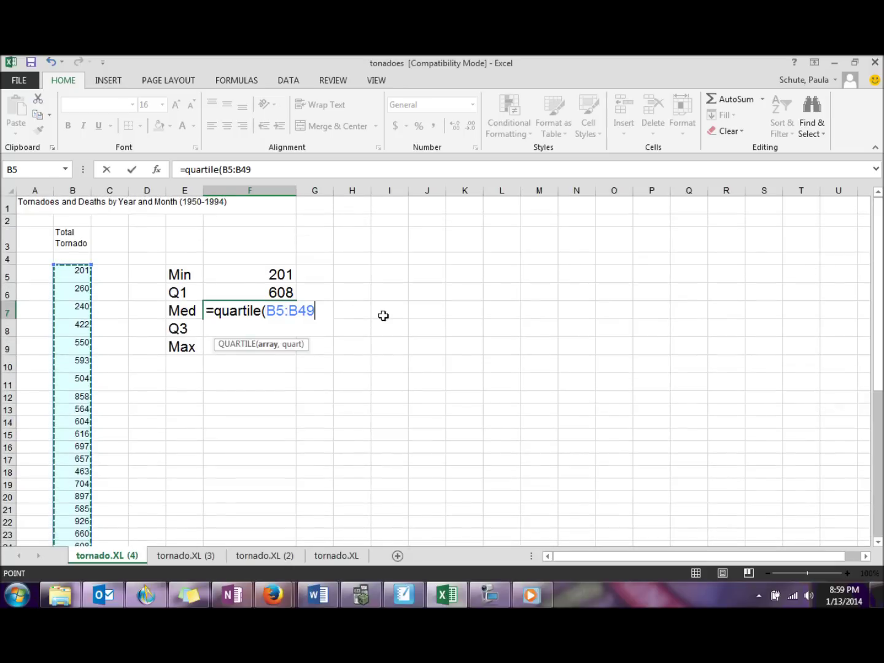
pyautogui.write(', 2')
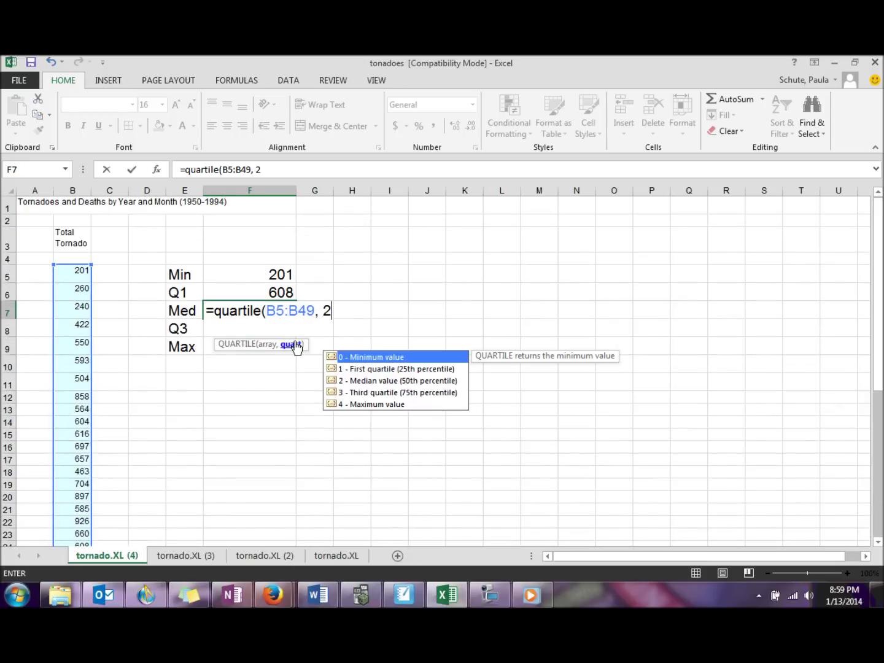
pyautogui.write(')')
pyautogui.press('Return')
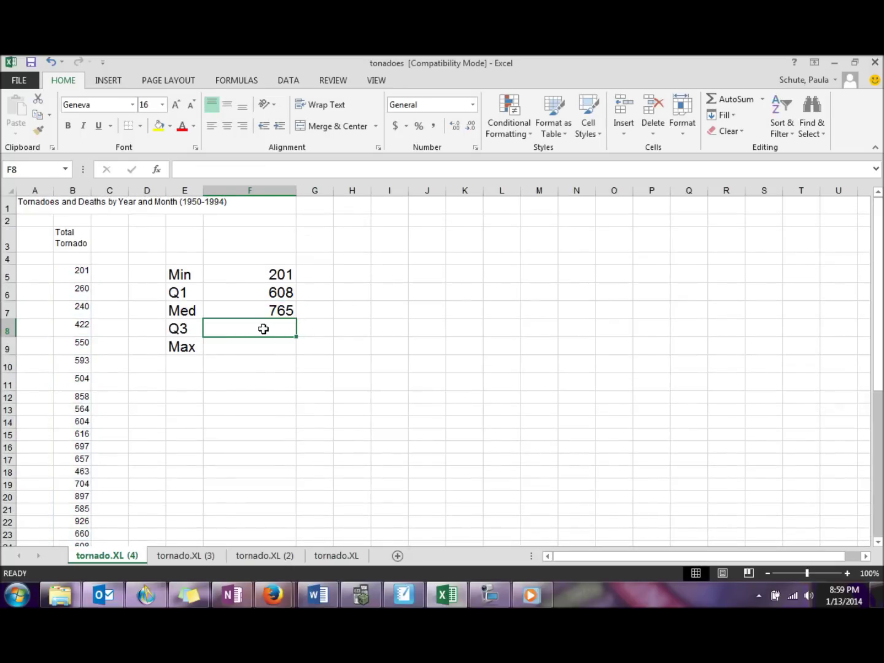
# Enter =QUARTILE(B5:B49,3) in F8 for the third quartile of 907
pyautogui.write('=q')
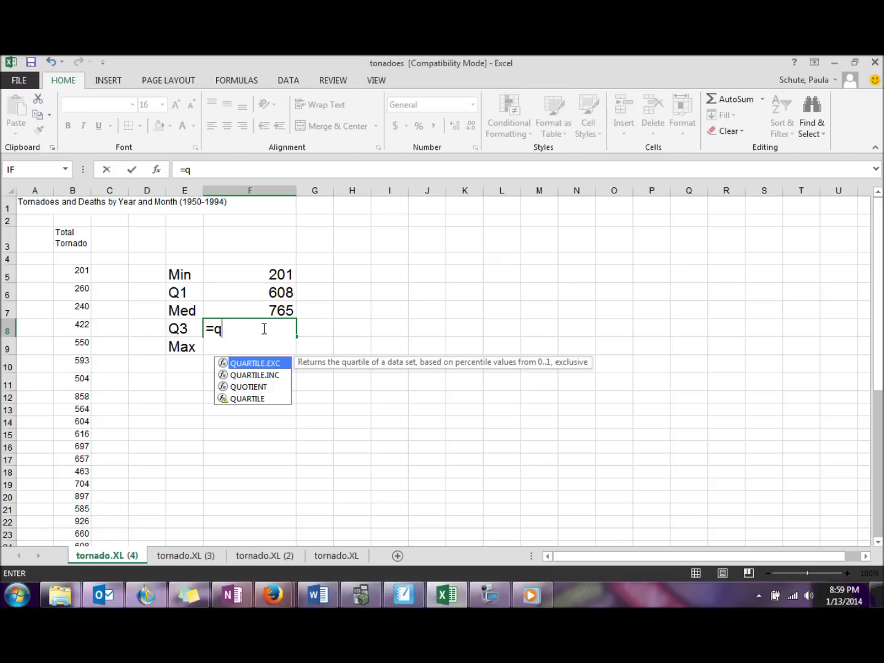
pyautogui.write('uartile(')
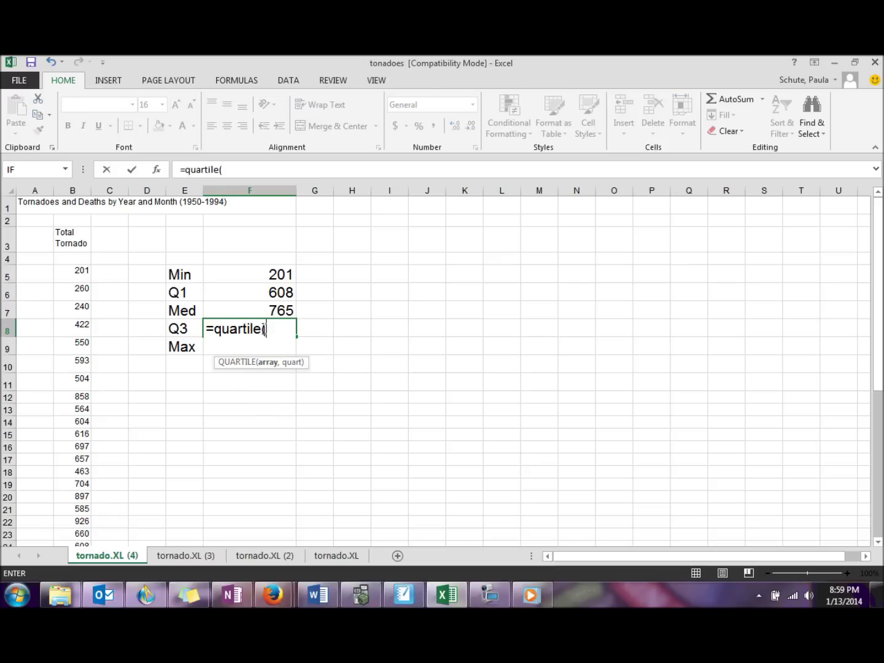
pyautogui.moveTo(81, 270); pyautogui.dragTo(73, 525)
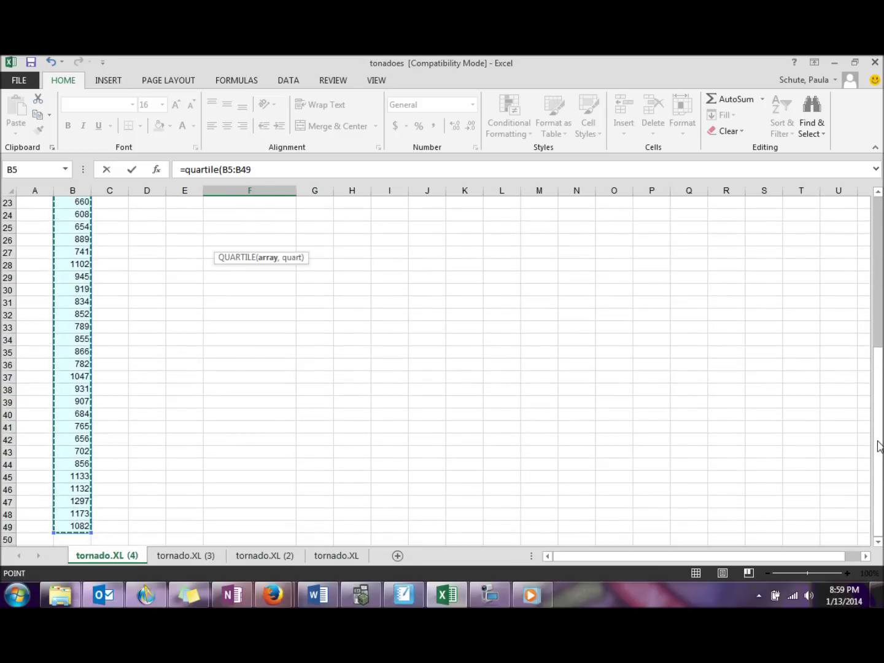
pyautogui.moveTo(879, 441); pyautogui.dragTo(870, 260)
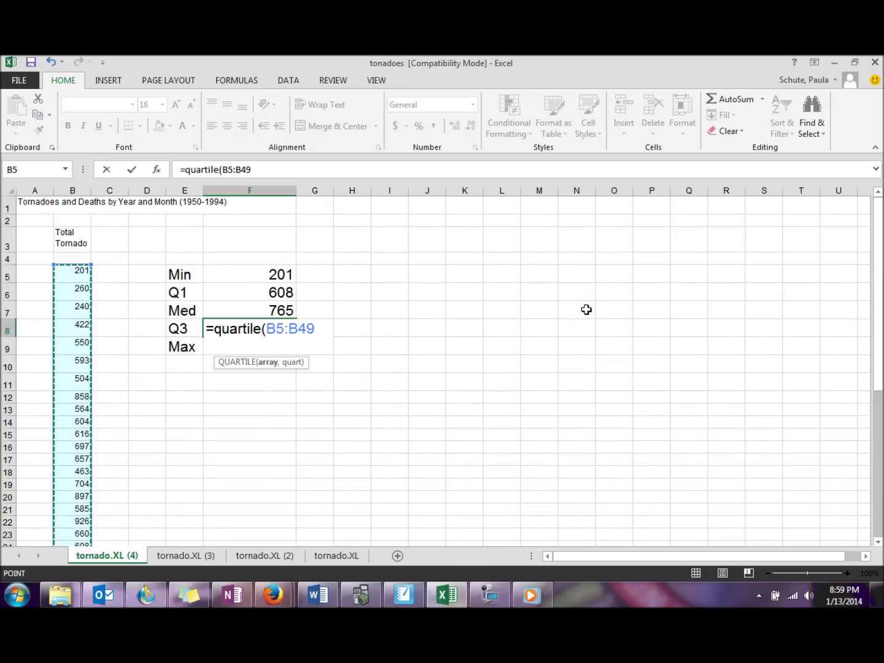
pyautogui.write(',3)')
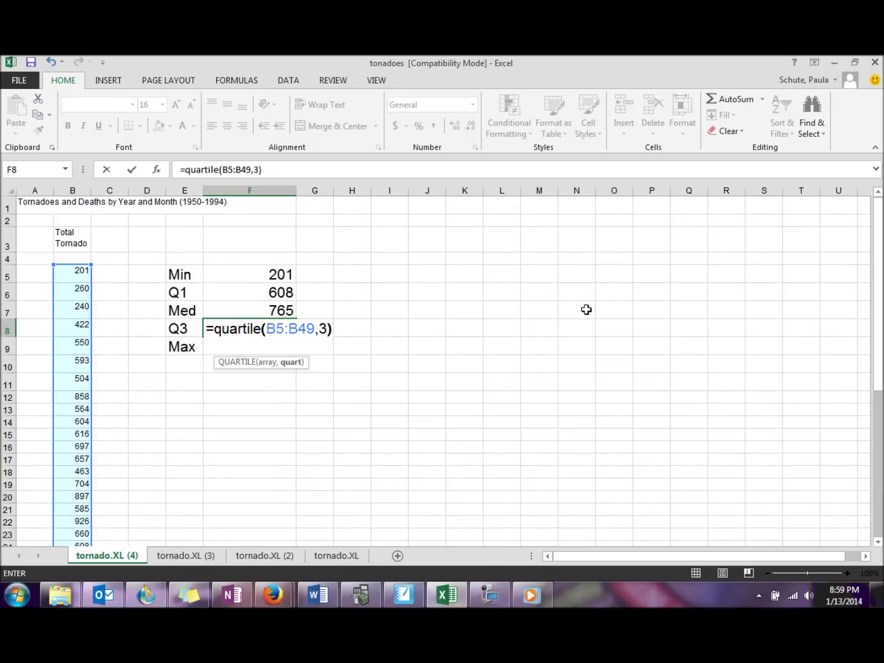
pyautogui.press('Return')
# Enter =MAX(B5:B49) in F9 for the maximum of 1297
pyautogui.write('=max')
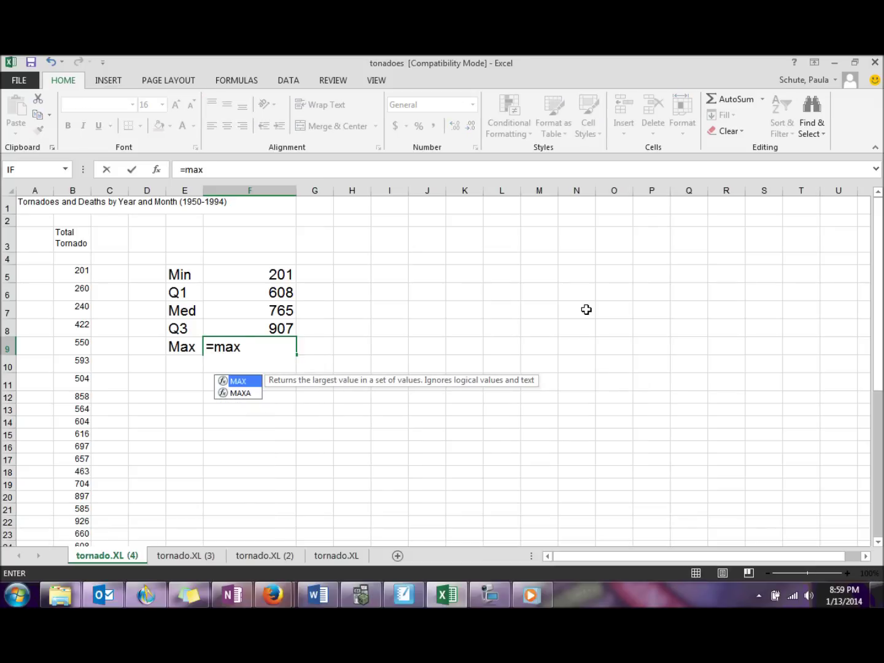
pyautogui.write('(')
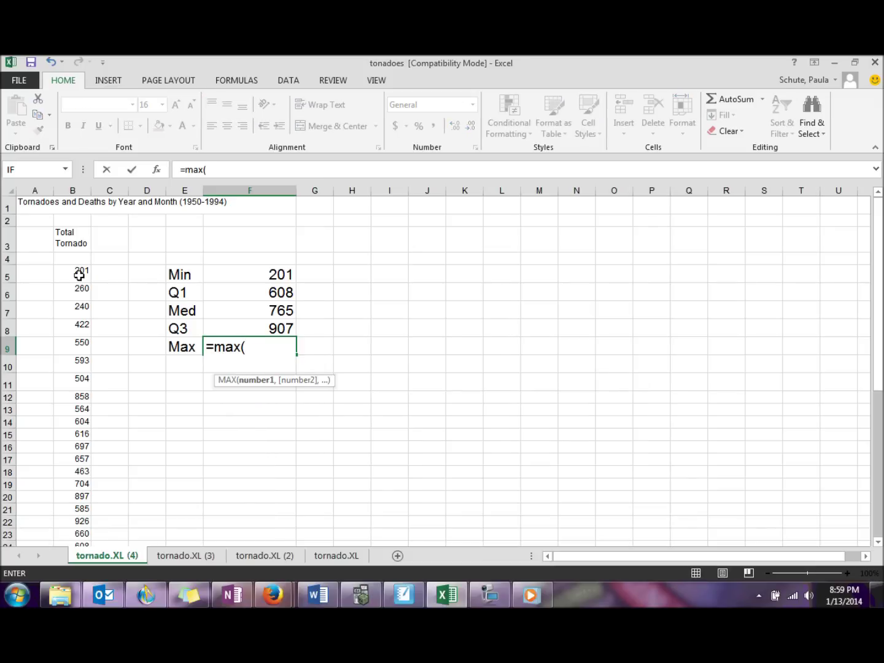
pyautogui.moveTo(80, 274); pyautogui.dragTo(73, 513)
pyautogui.press('Return')
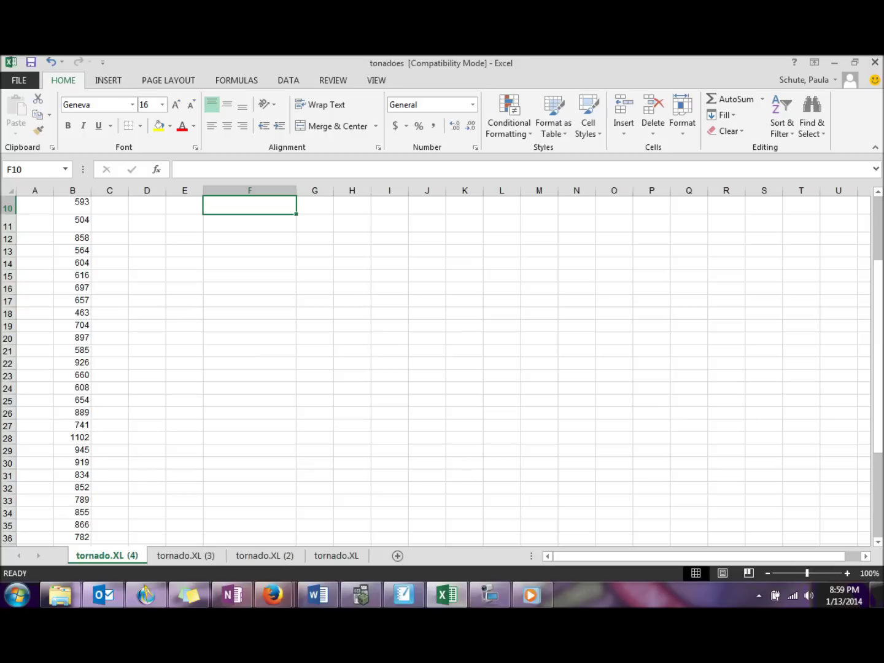
pyautogui.moveTo(878, 438); pyautogui.dragTo(879, 375)
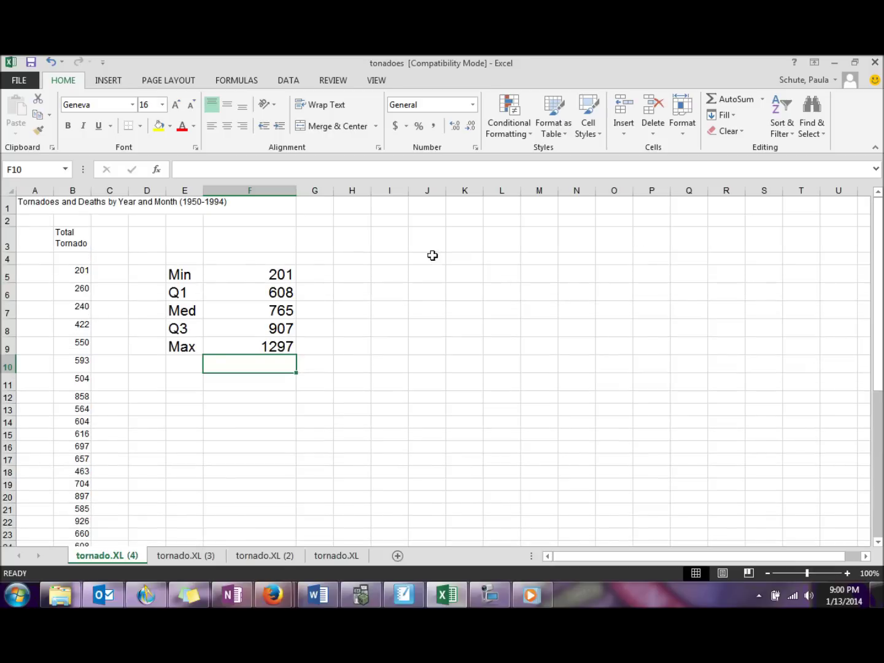
pyautogui.click(322, 261)
# Label G4 'Difference', widen column G, and set G5 to =F5 (201)
pyautogui.write('Di')
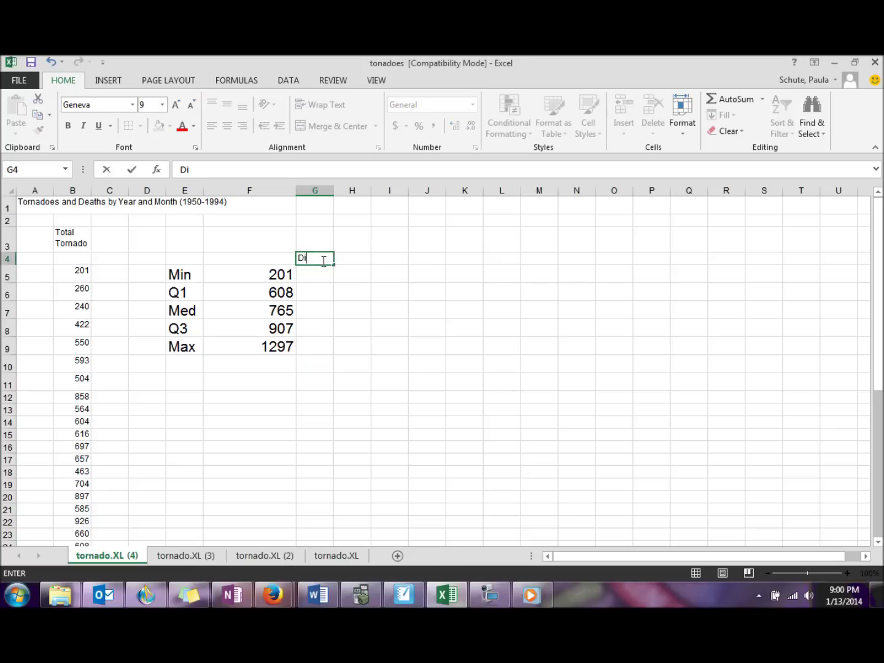
pyautogui.write('fferences')
pyautogui.press('Return')
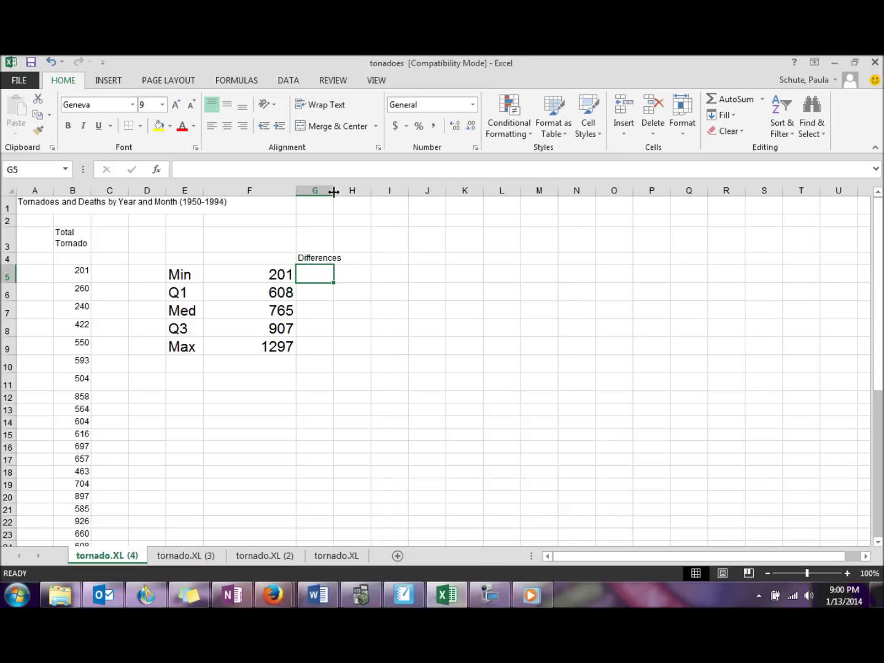
pyautogui.moveTo(333, 192); pyautogui.dragTo(344, 192)
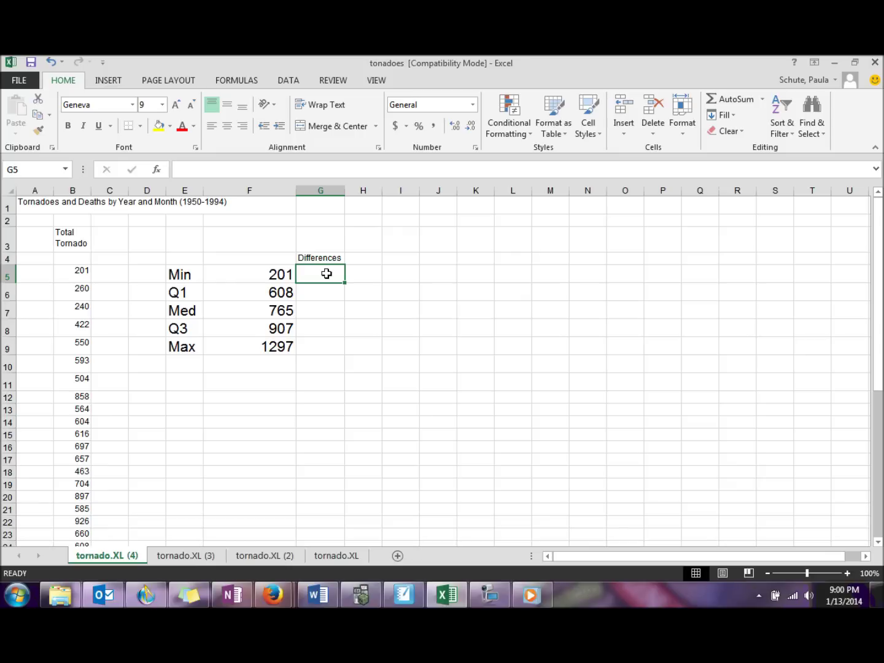
pyautogui.write('=')
pyautogui.click(281, 276)
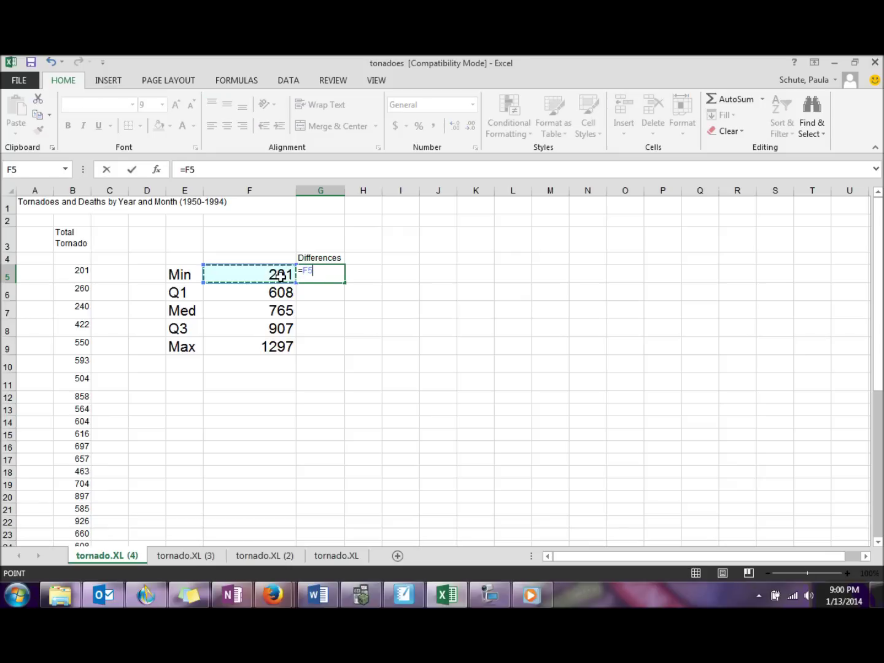
pyautogui.press('Return')
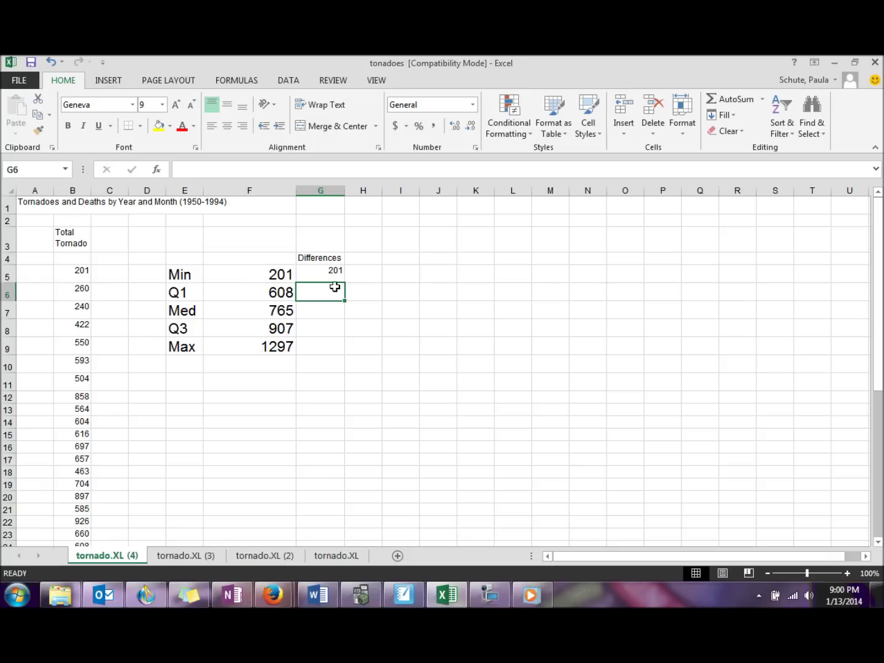
# Enter =F6-F5 and =F7-F6 in G6:G7, giving gaps of 407 and 157
pyautogui.write('=')
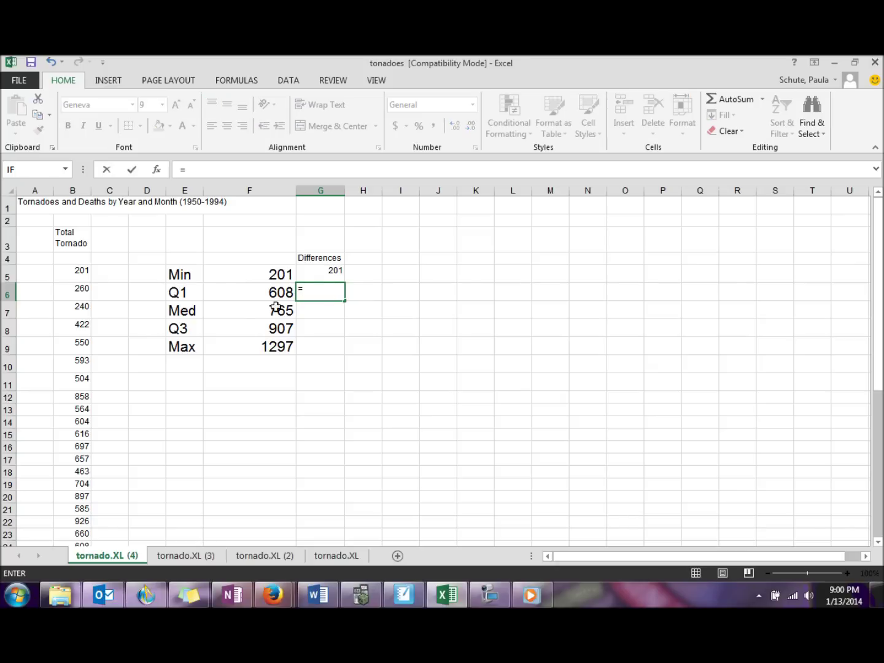
pyautogui.click(257, 292)
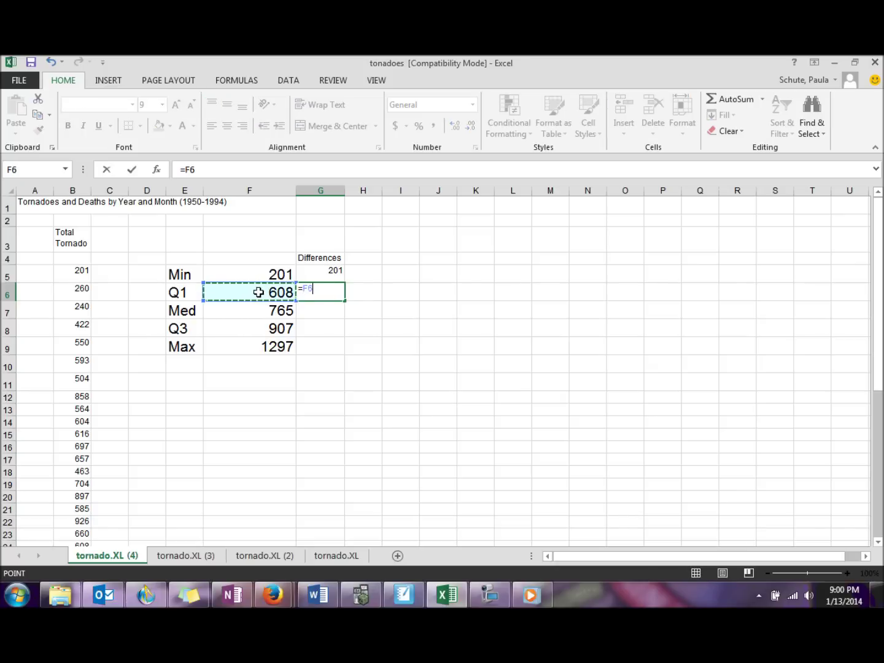
pyautogui.write('-')
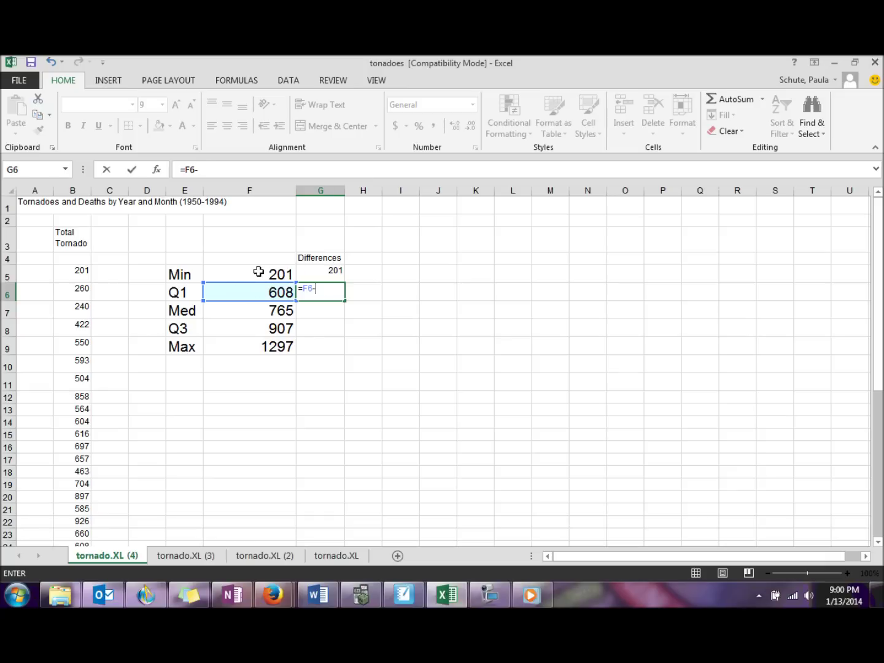
pyautogui.click(258, 272)
pyautogui.press('Return')
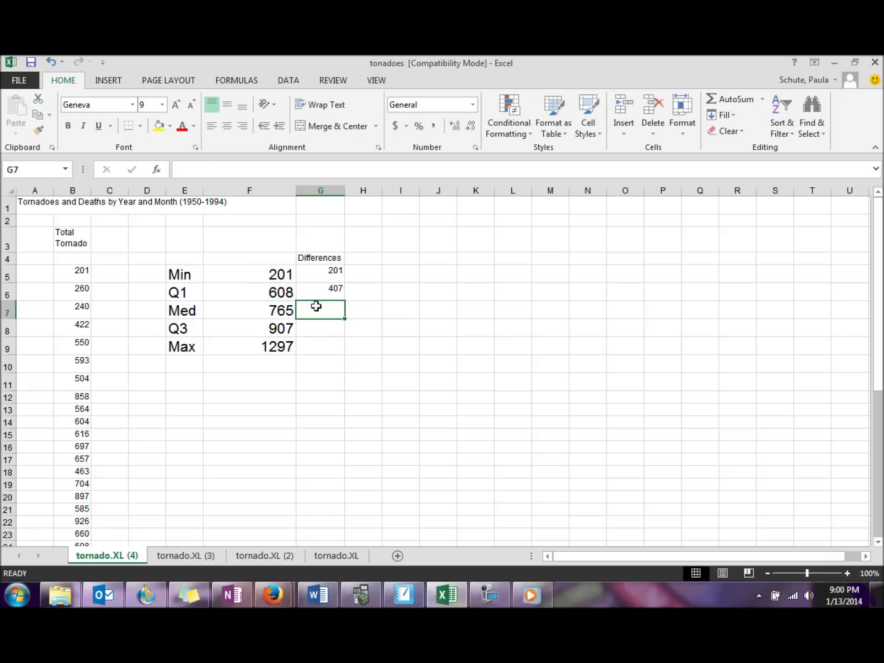
pyautogui.write('=')
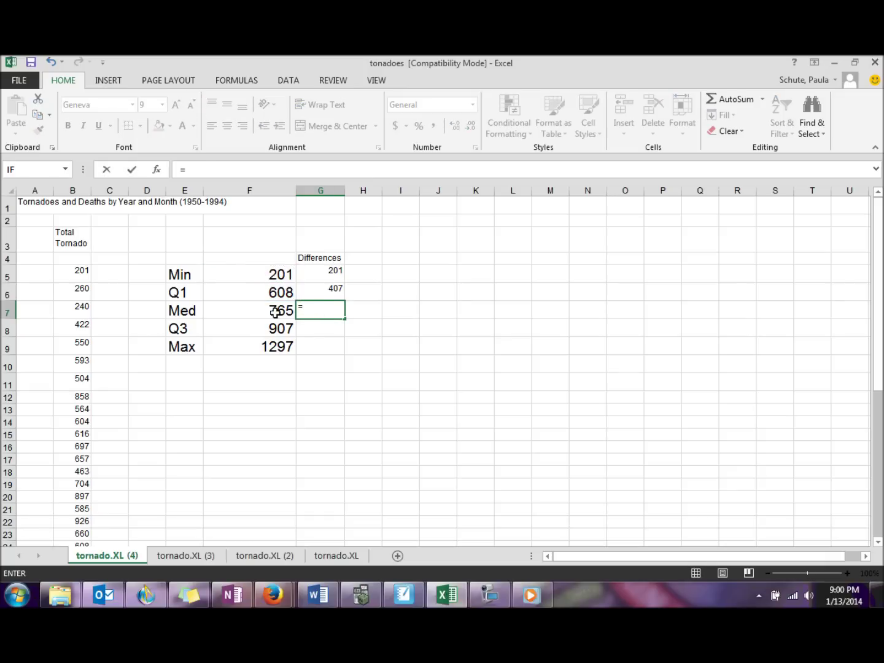
pyautogui.click(275, 310)
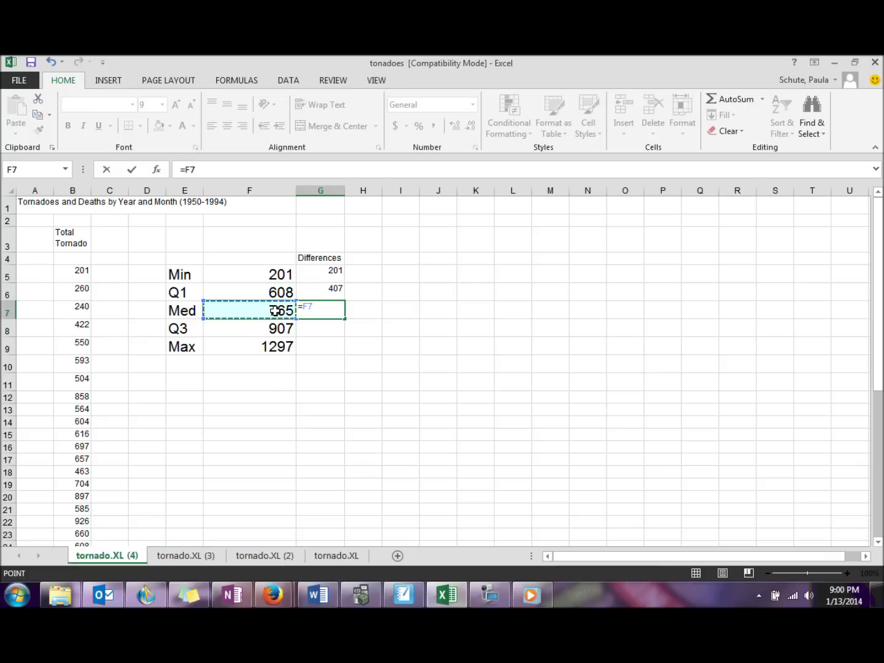
pyautogui.write('-')
pyautogui.click(269, 289)
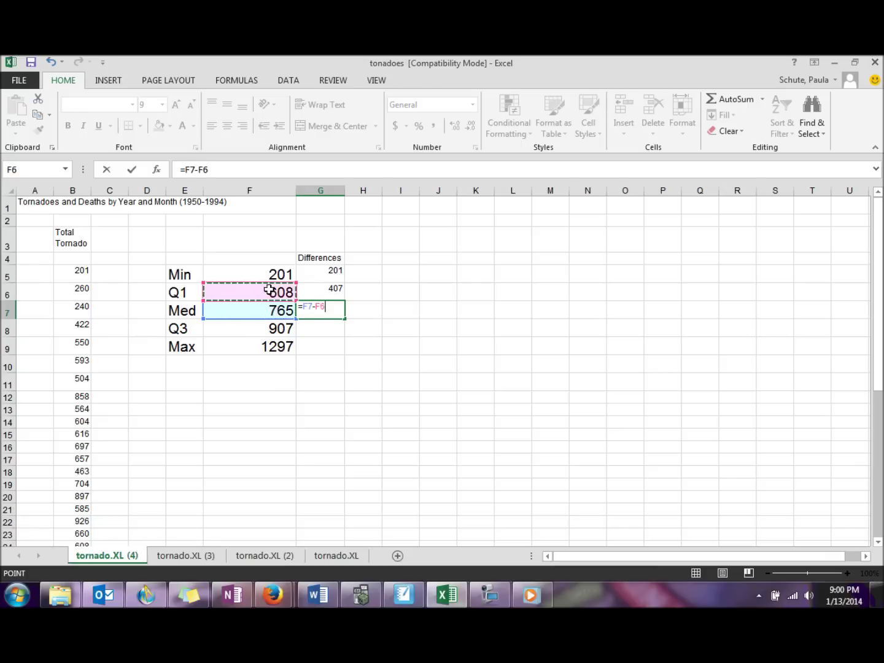
pyautogui.press('Return')
# Enter =F8-F7 and =F9-F8 in G8:G9, giving gaps of 142 and 390
pyautogui.write('=')
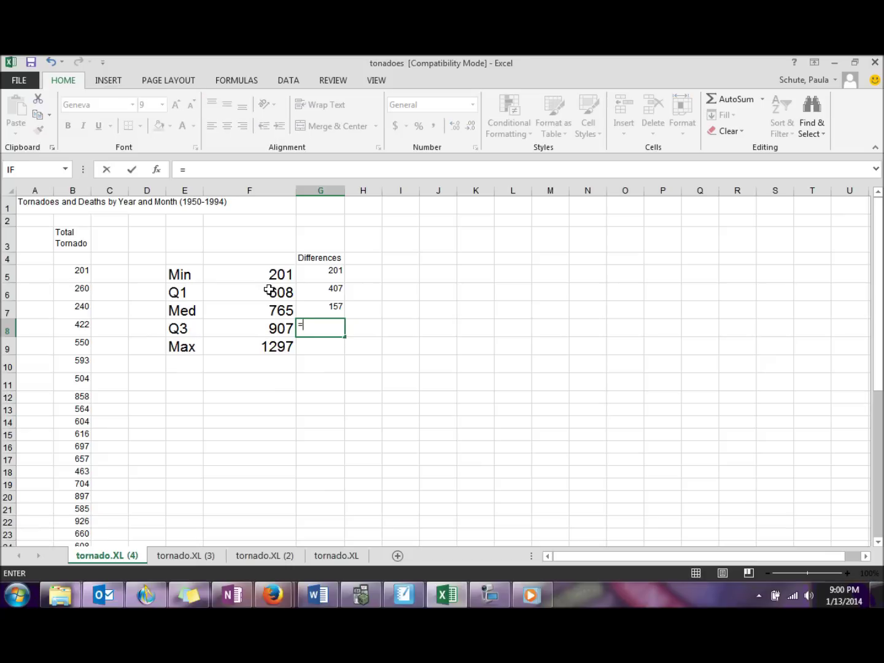
pyautogui.click(267, 326)
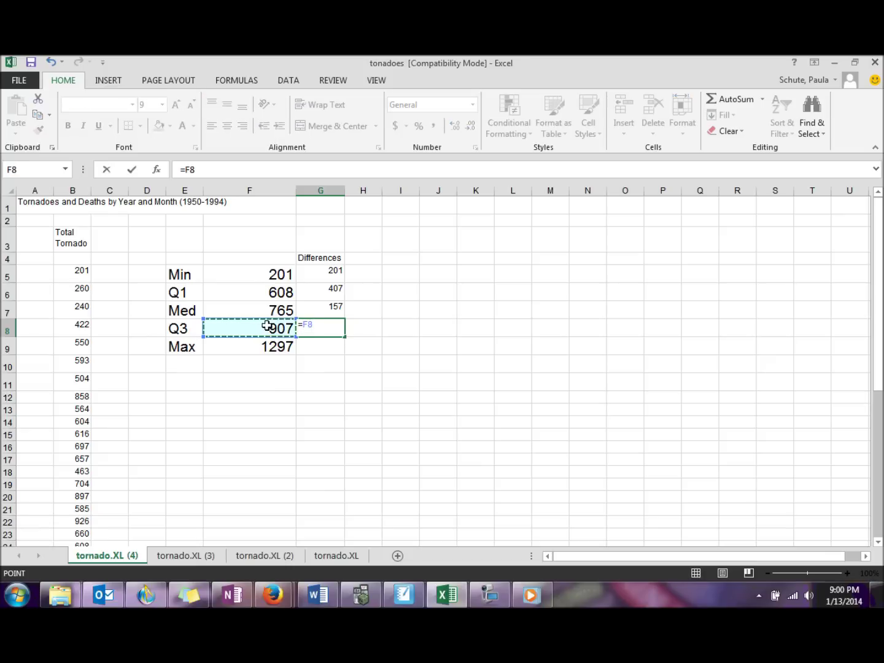
pyautogui.write('-')
pyautogui.click(263, 311)
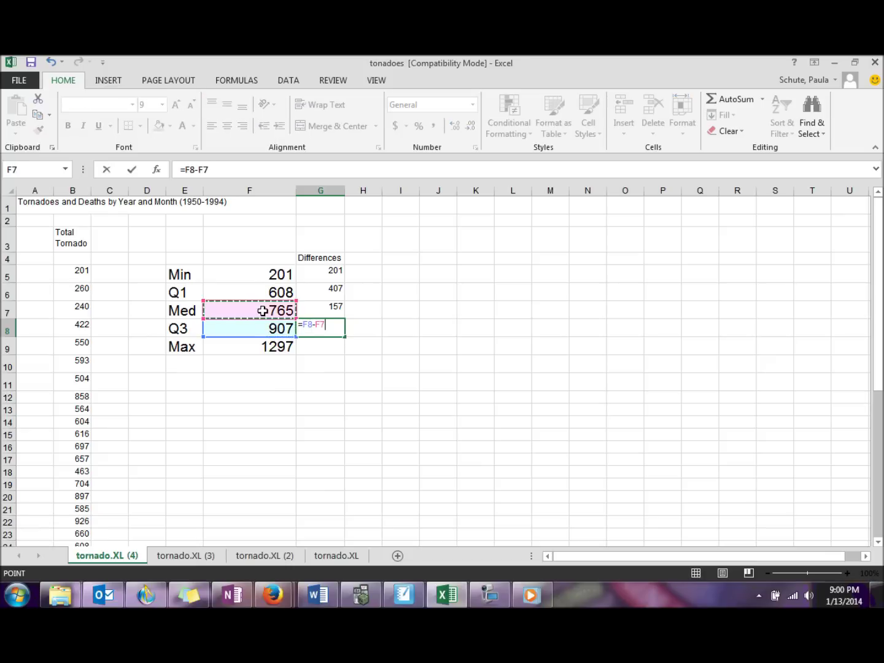
pyautogui.press('Return')
pyautogui.write('=')
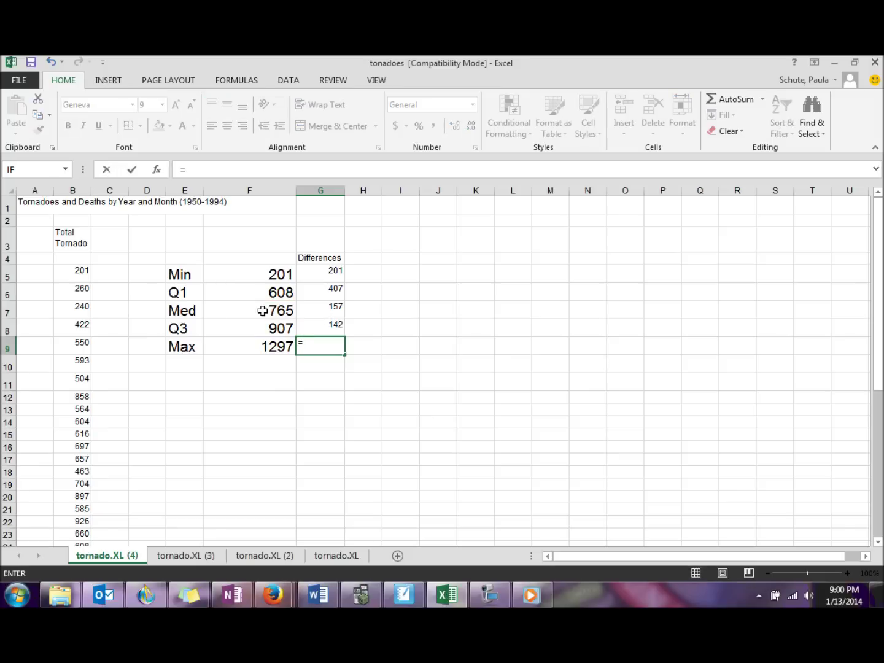
pyautogui.click(263, 349)
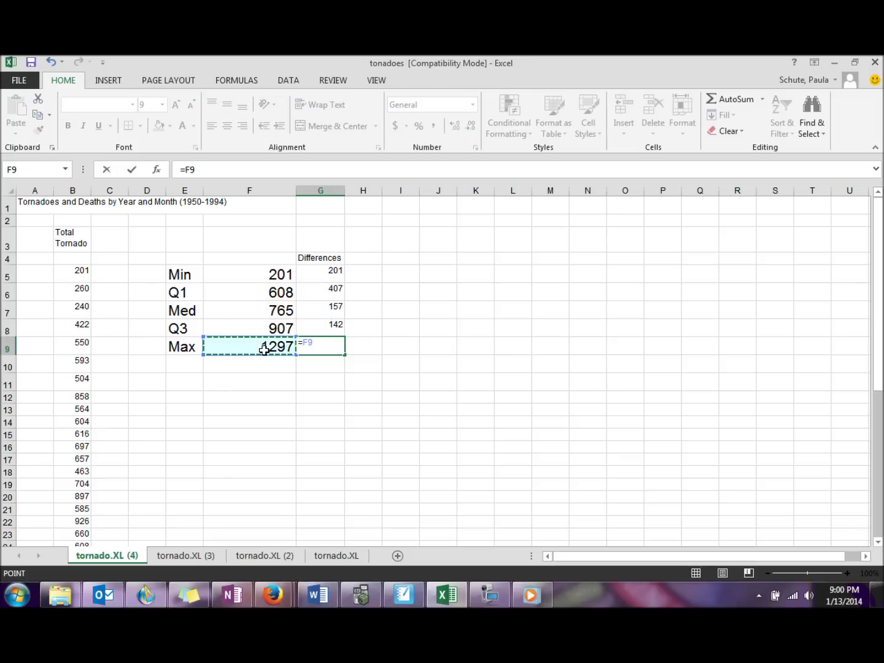
pyautogui.write('-')
pyautogui.click(253, 329)
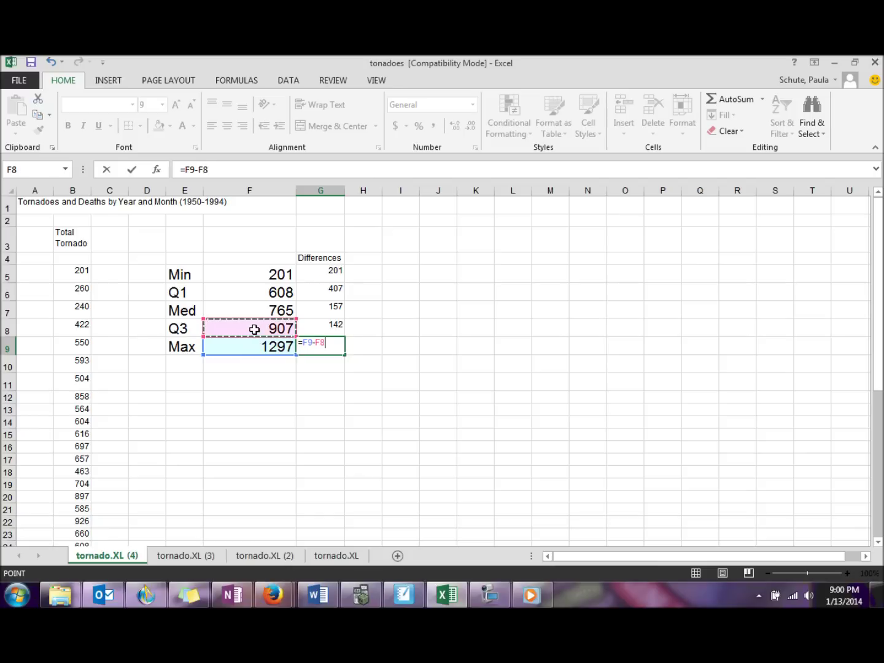
pyautogui.press('Return')
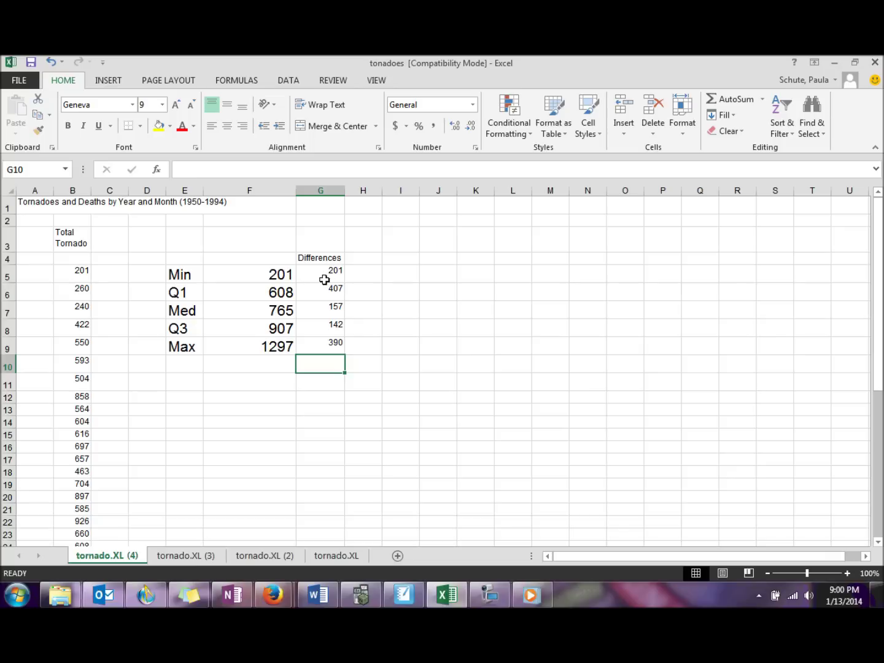
# Chart G5:G9 as one stacked horizontal bar, placed to the right of the table
pyautogui.moveTo(318, 274); pyautogui.dragTo(321, 347)
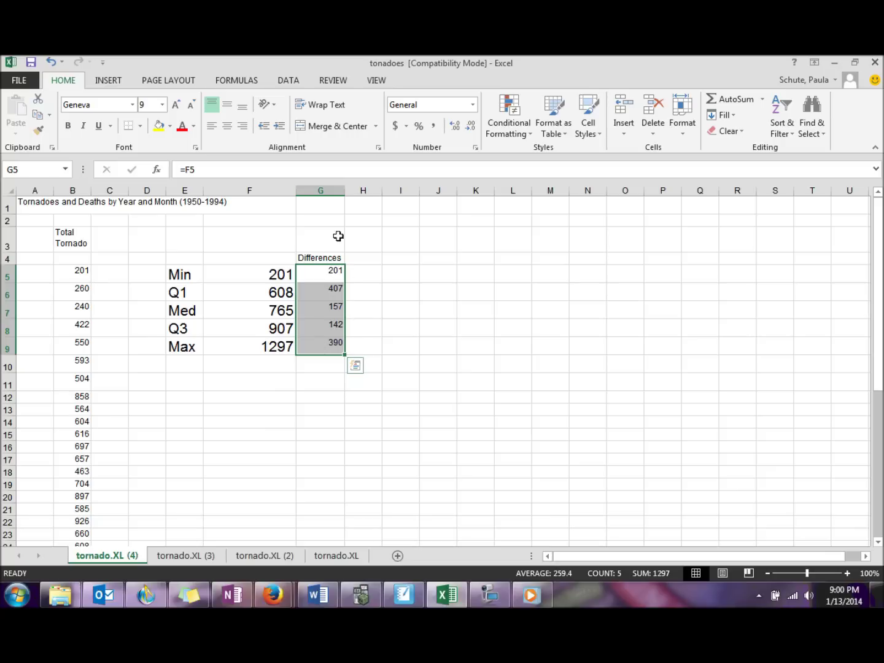
pyautogui.click(116, 83)
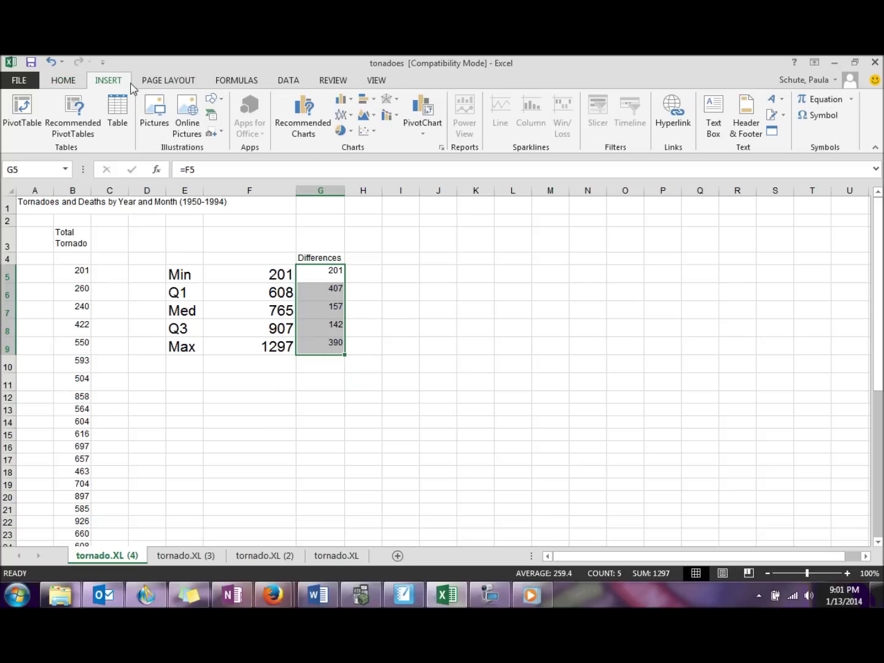
pyautogui.click(351, 105)
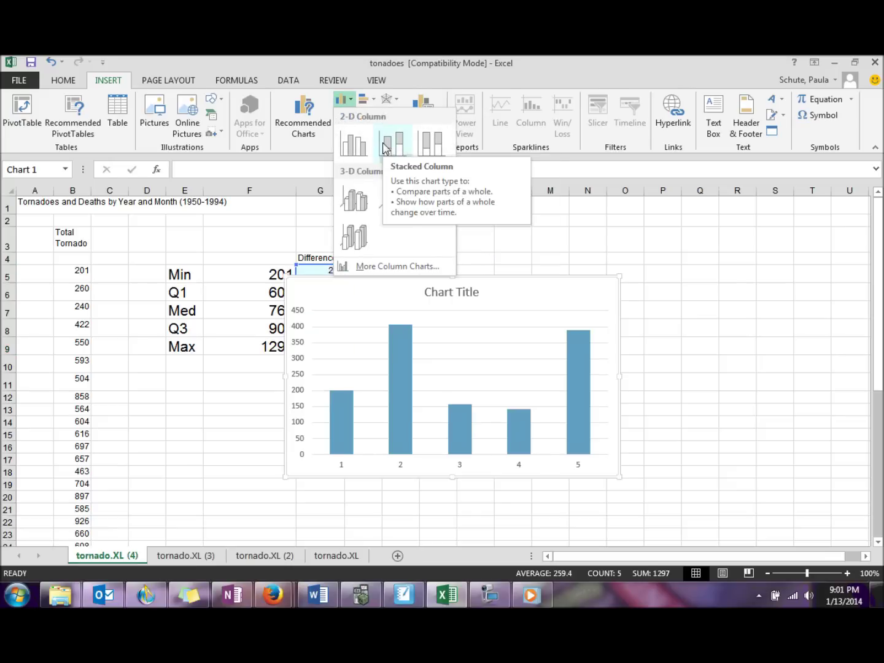
pyautogui.click(366, 100)
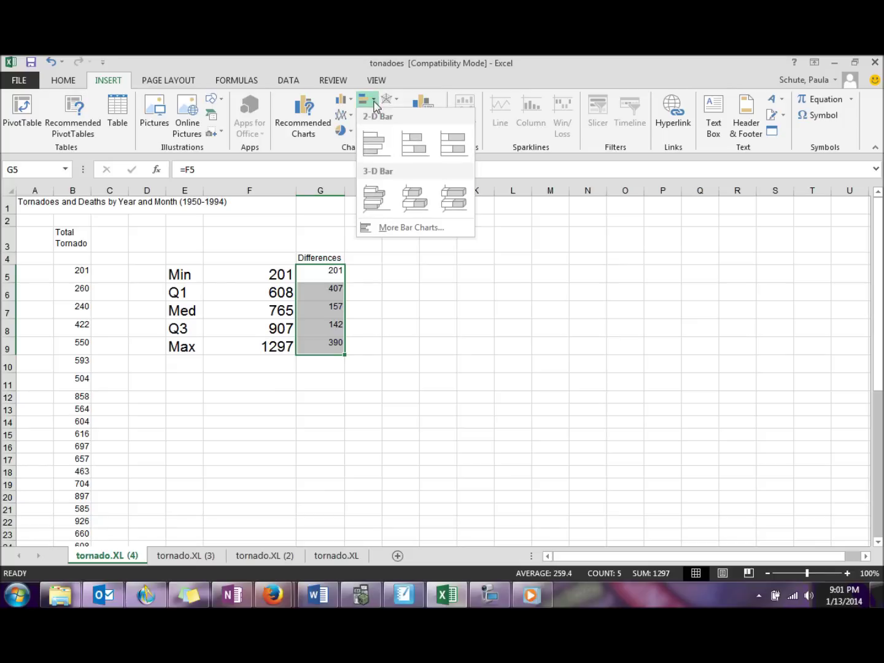
pyautogui.click(416, 143)
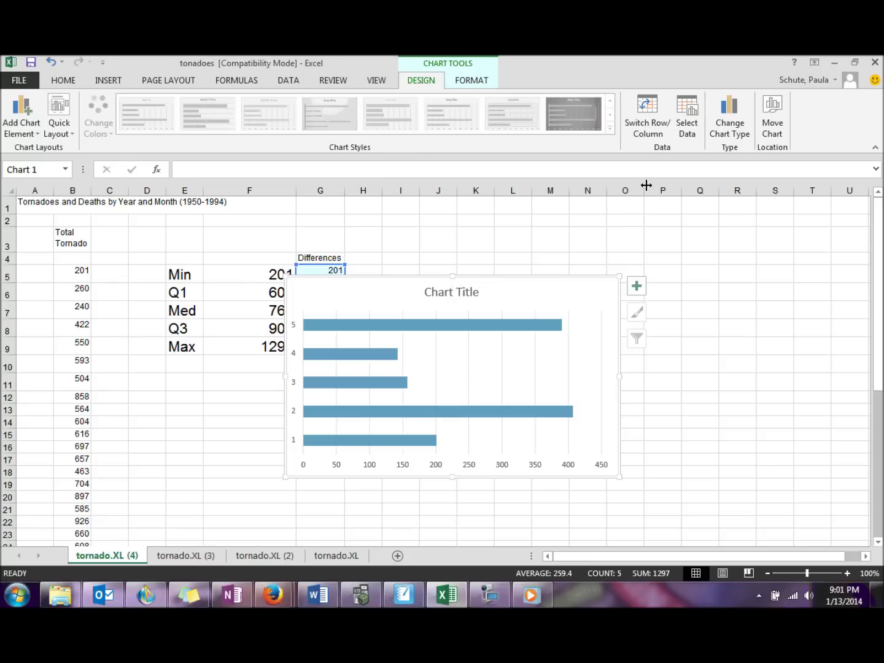
pyautogui.click(648, 113)
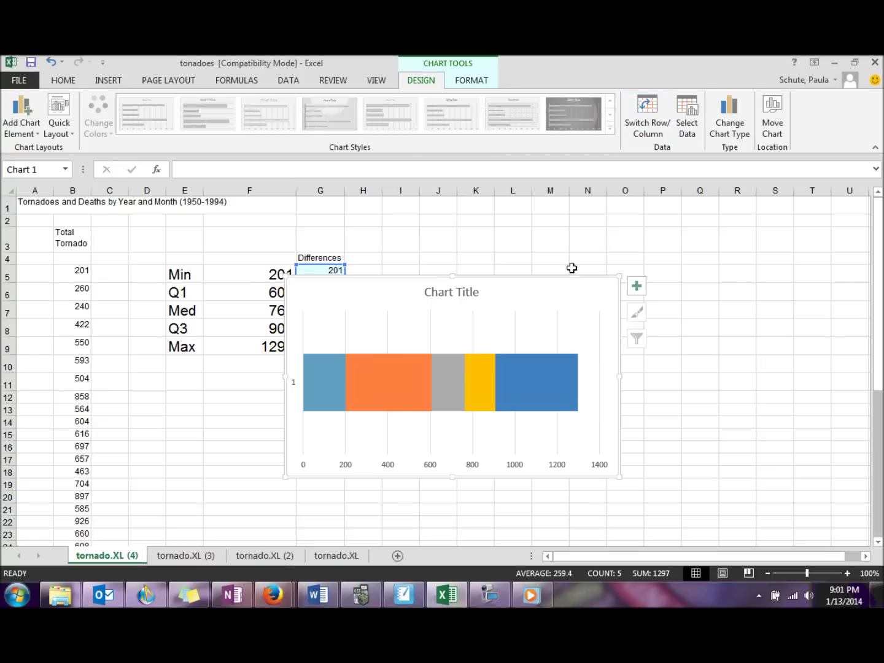
pyautogui.moveTo(550, 275); pyautogui.dragTo(681, 244)
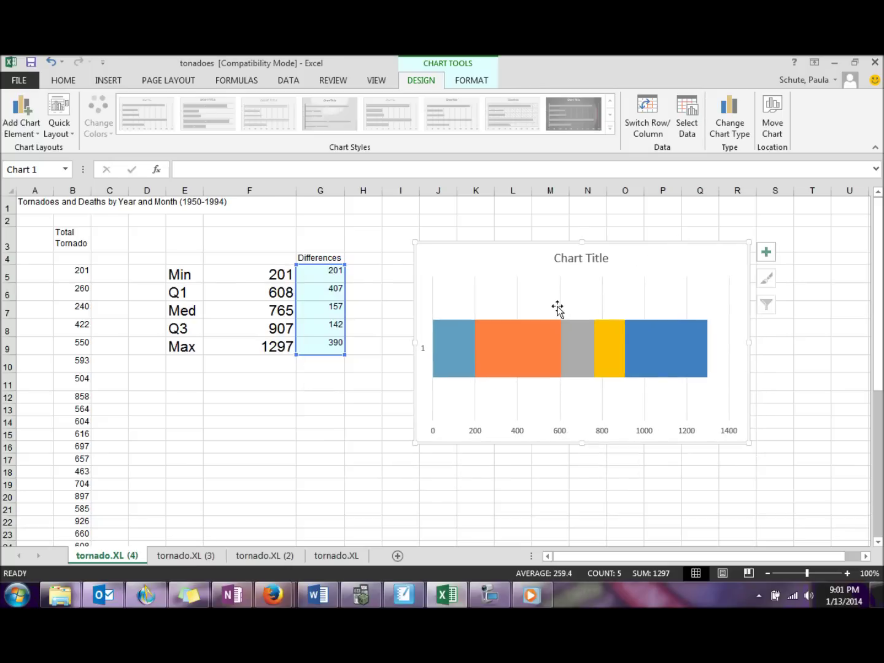
# Set the first stacked bar segment (201) to No fill
pyautogui.moveTo(457, 348)
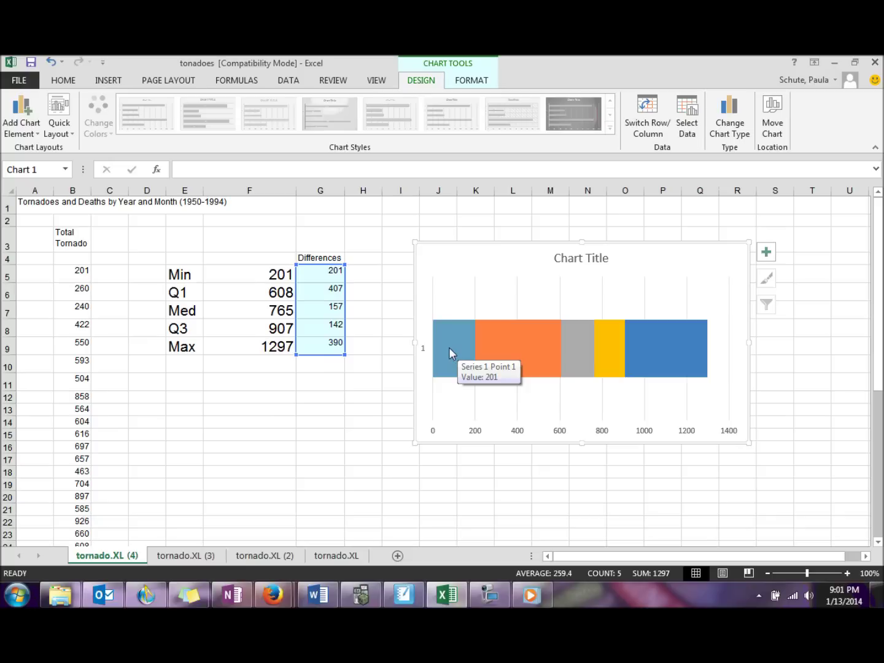
pyautogui.rightClick(449, 347)
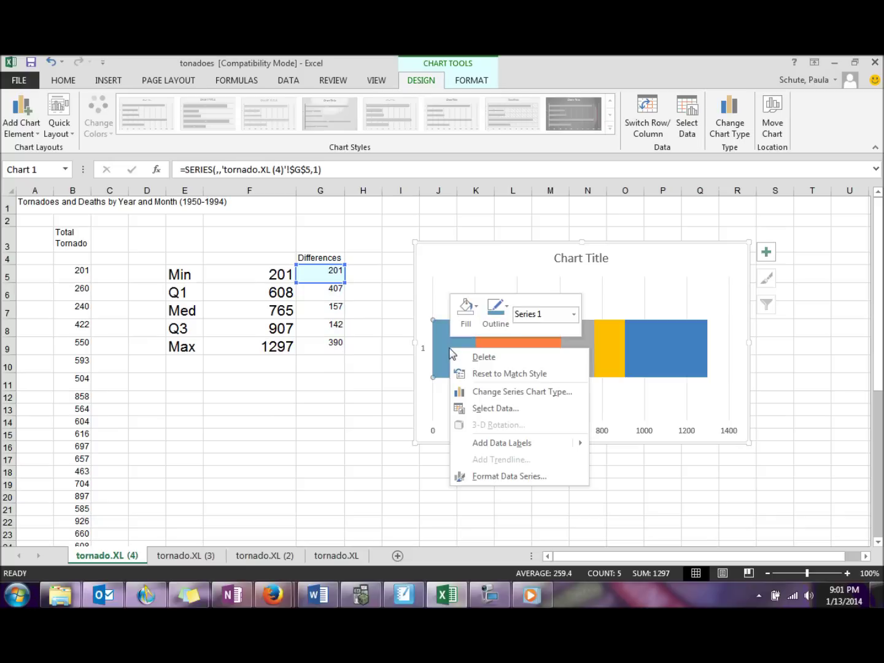
pyautogui.click(498, 476)
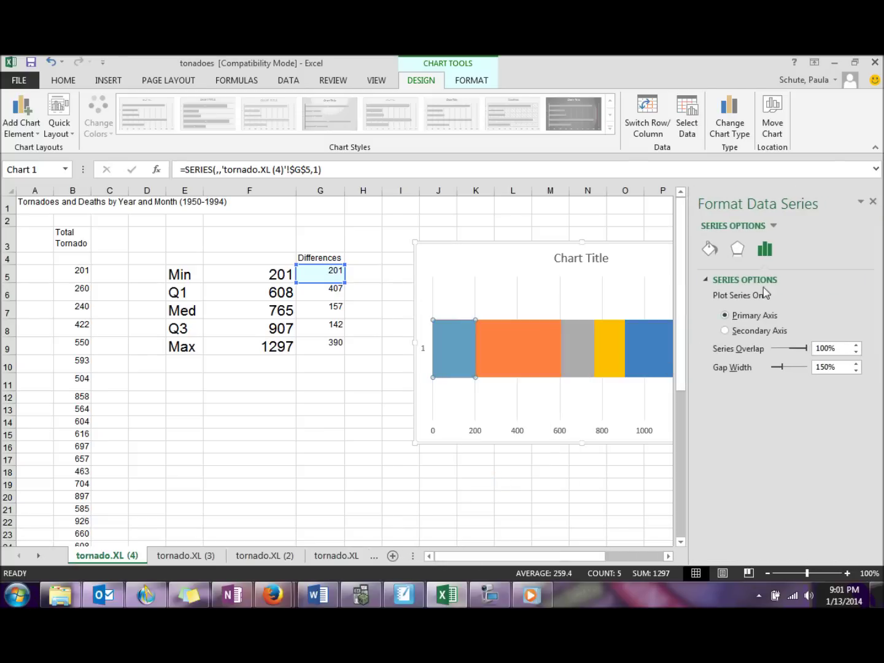
pyautogui.click(710, 249)
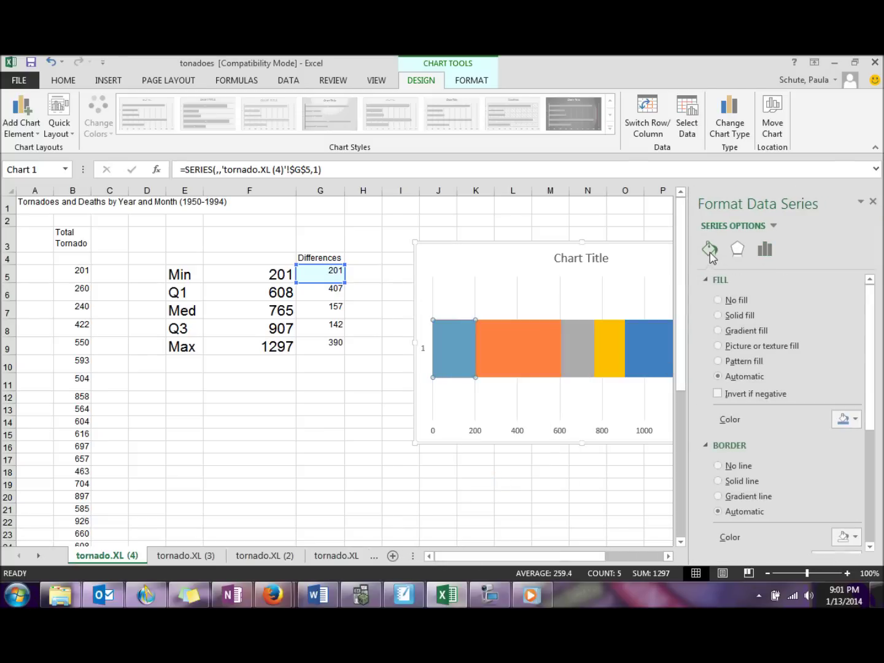
pyautogui.click(718, 301)
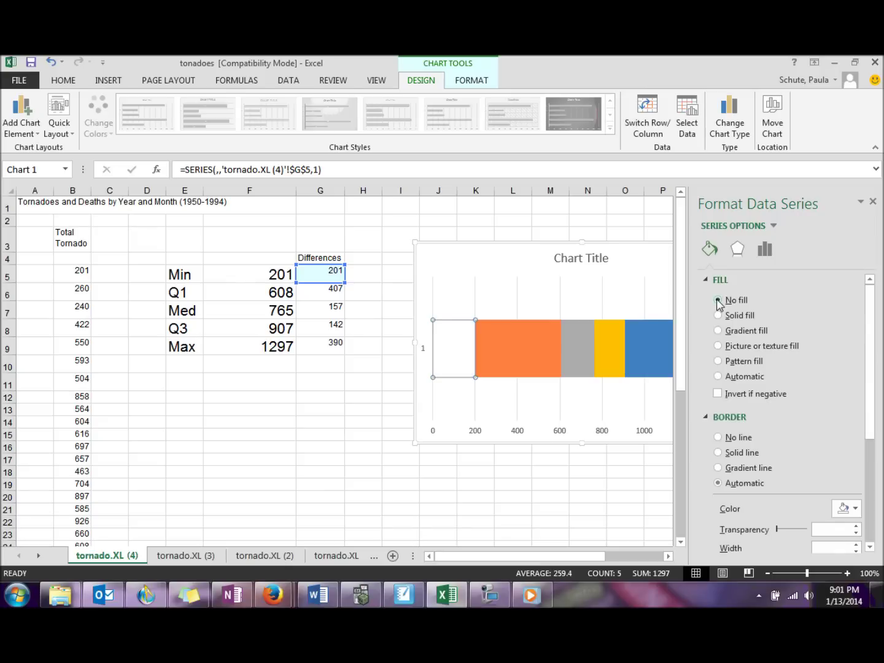
# Set the orange 407 segment to No fill and select it on its own
pyautogui.moveTo(532, 350)
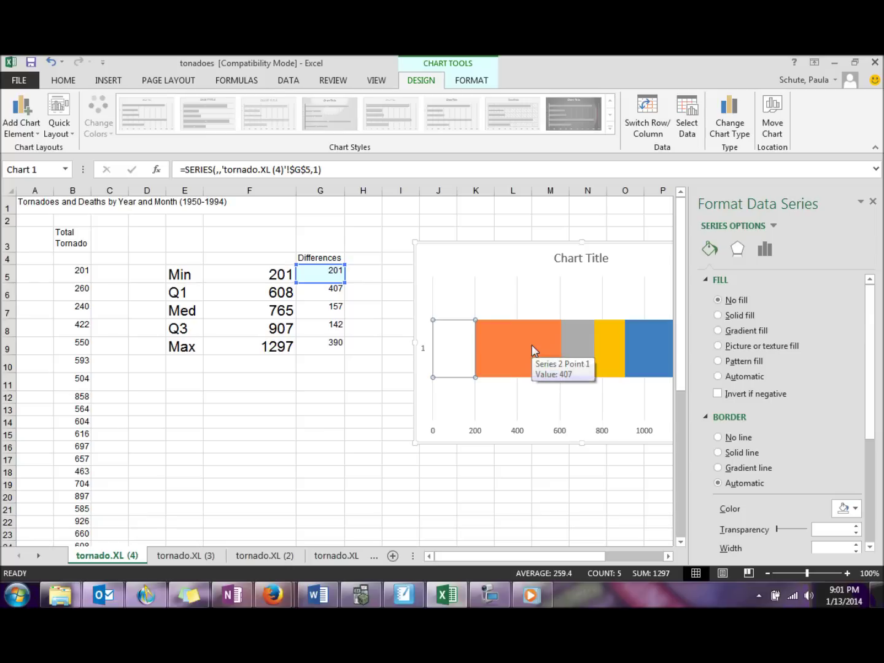
pyautogui.click(532, 348)
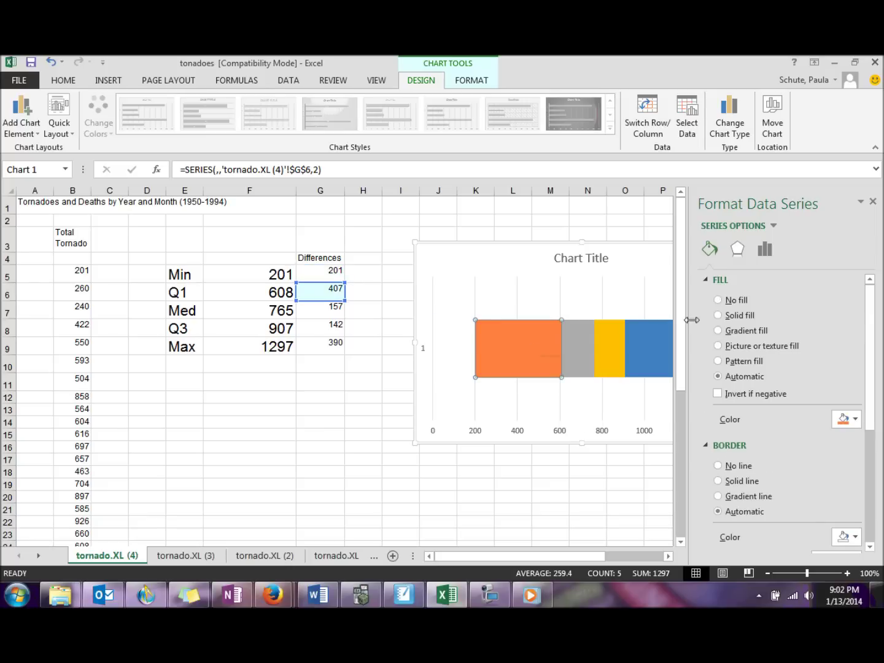
pyautogui.click(718, 300)
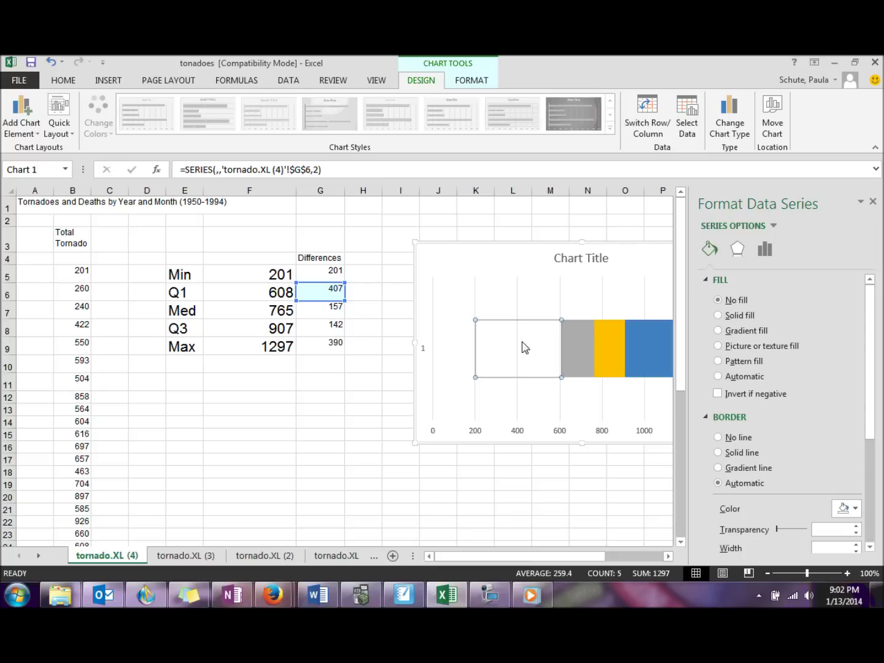
pyautogui.moveTo(524, 347)
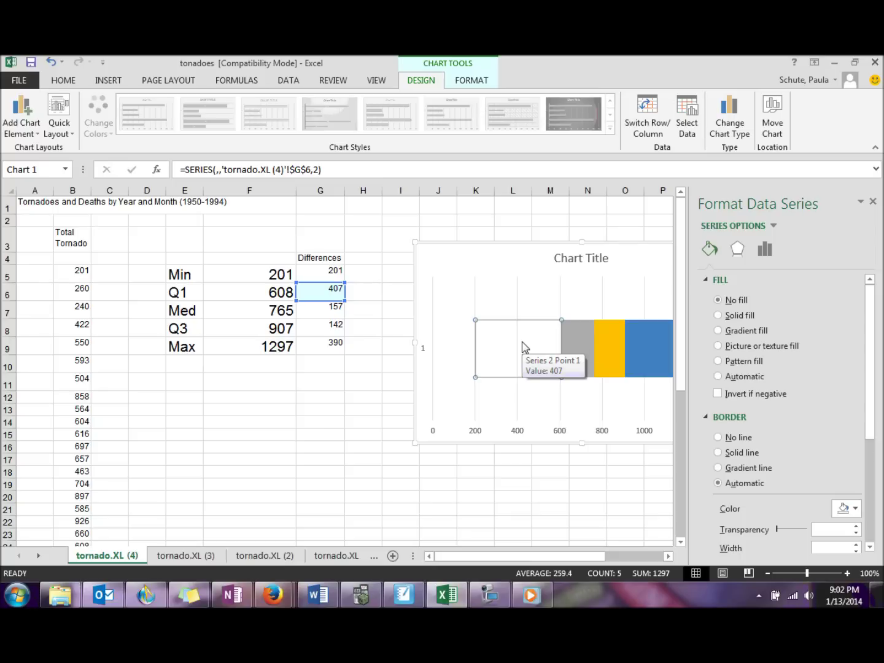
pyautogui.click(531, 347)
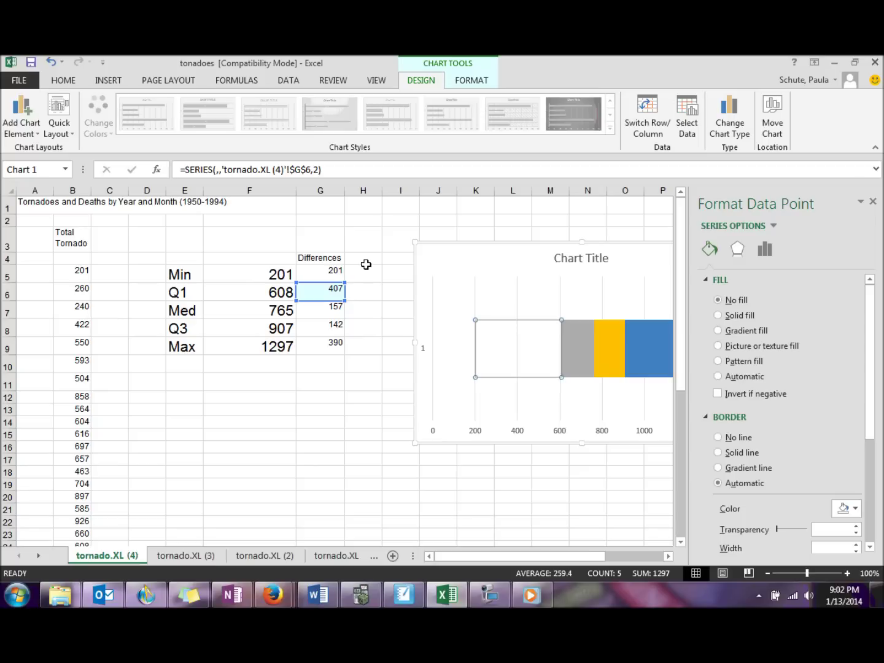
pyautogui.click(19, 128)
# Add error bars to the 407 segment with Minus direction and 100% percentage
pyautogui.moveTo(46, 232)
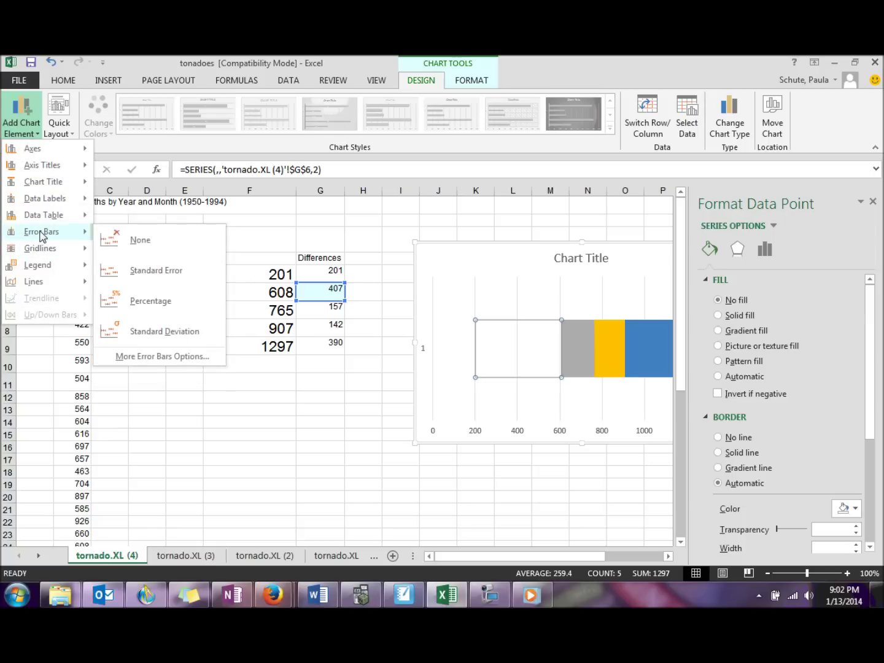
pyautogui.click(184, 356)
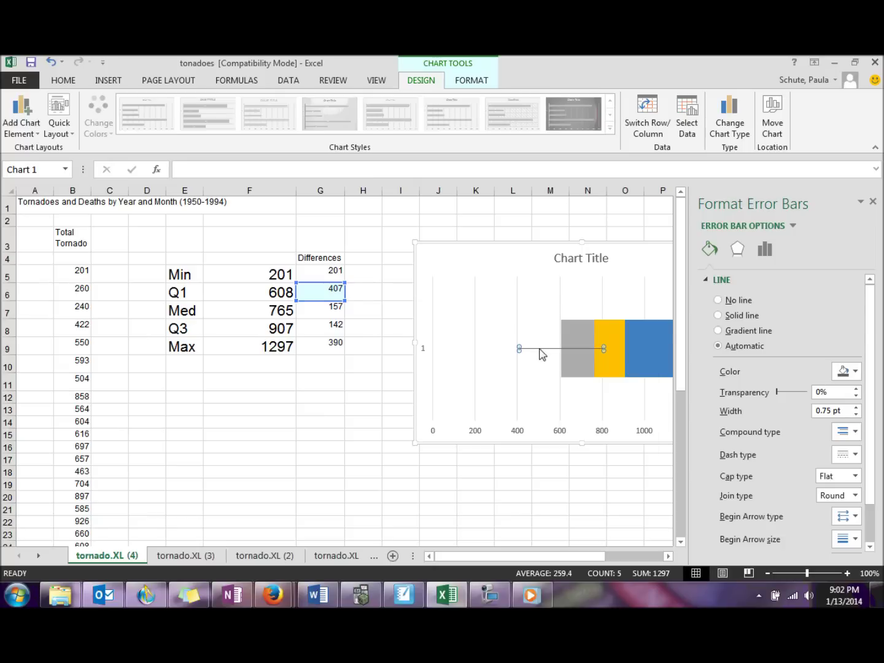
pyautogui.rightClick(540, 354)
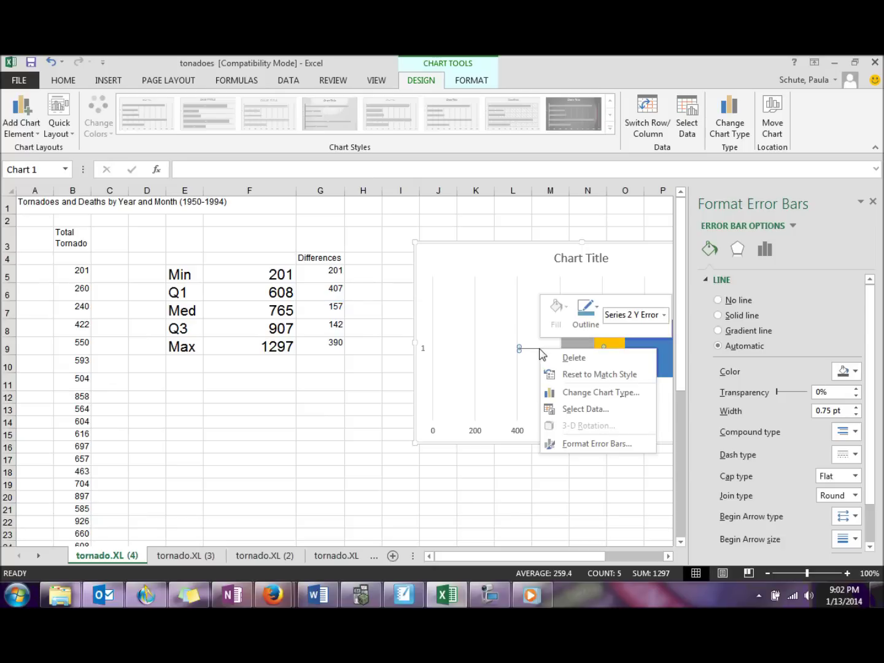
pyautogui.click(589, 445)
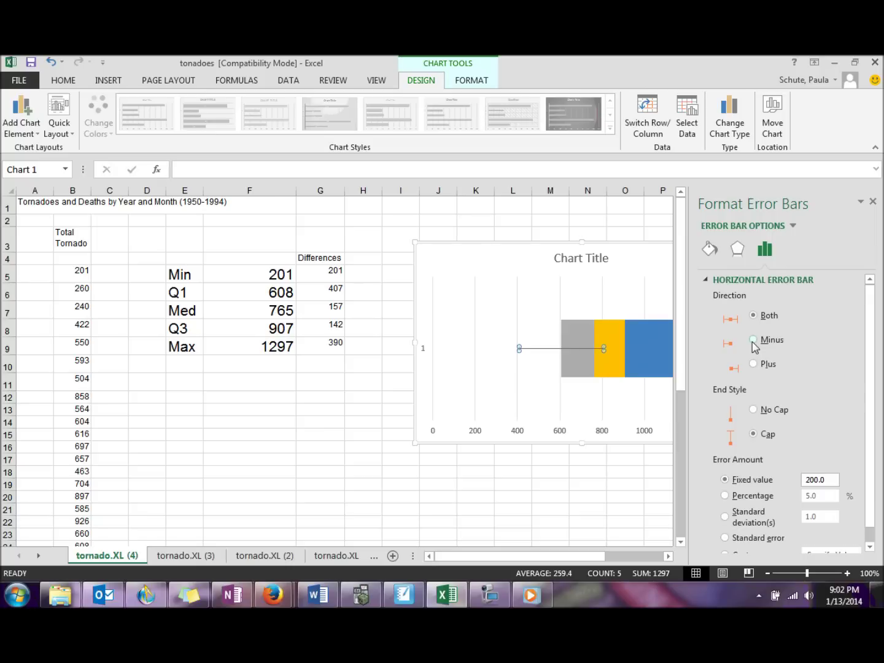
pyautogui.click(754, 341)
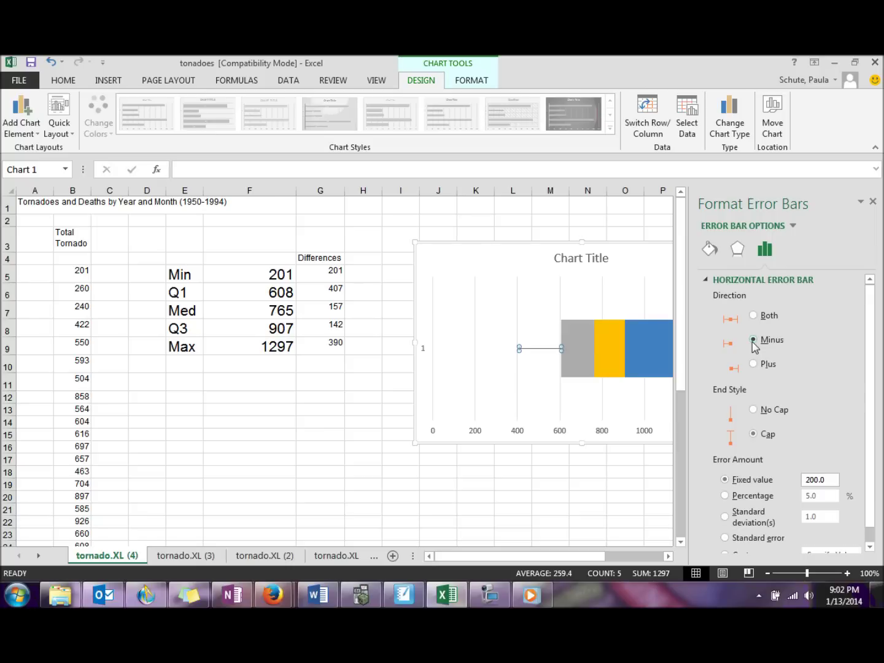
pyautogui.click(724, 495)
pyautogui.moveTo(819, 496); pyautogui.dragTo(774, 500)
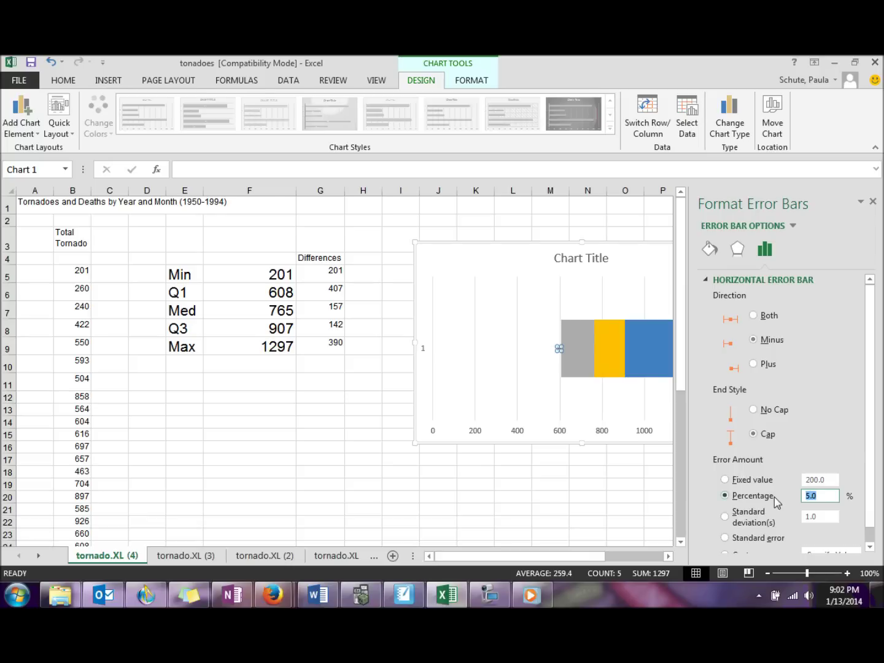
pyautogui.write('100')
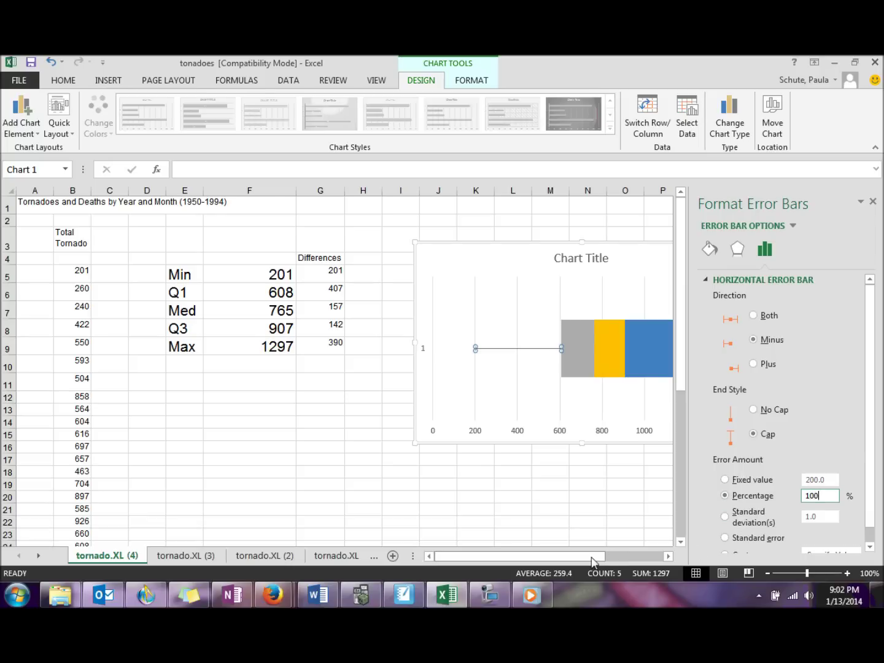
pyautogui.moveTo(592, 562); pyautogui.dragTo(627, 560)
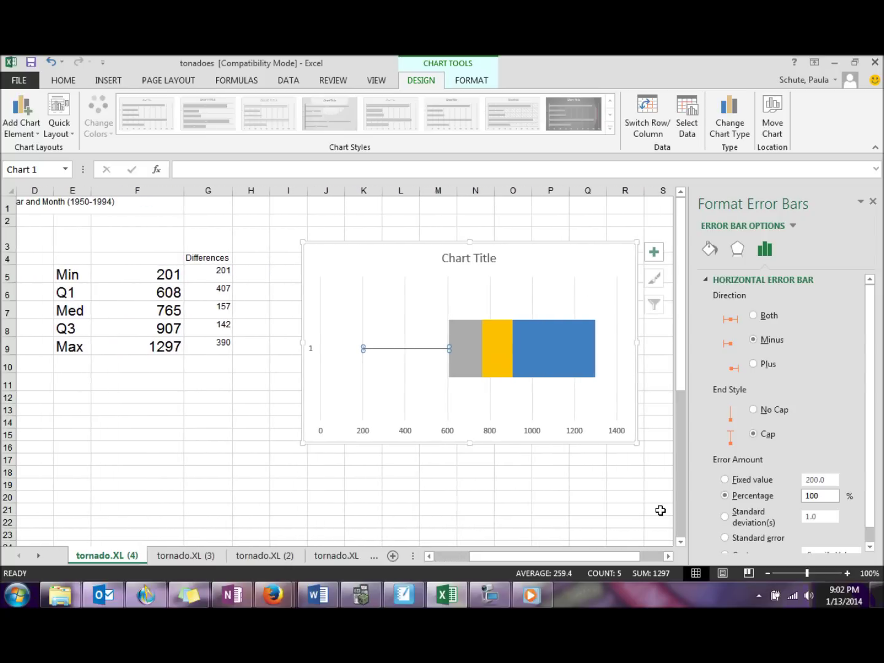
# Set the blue final 390 segment to No fill, leaving just its outline
pyautogui.click(549, 347)
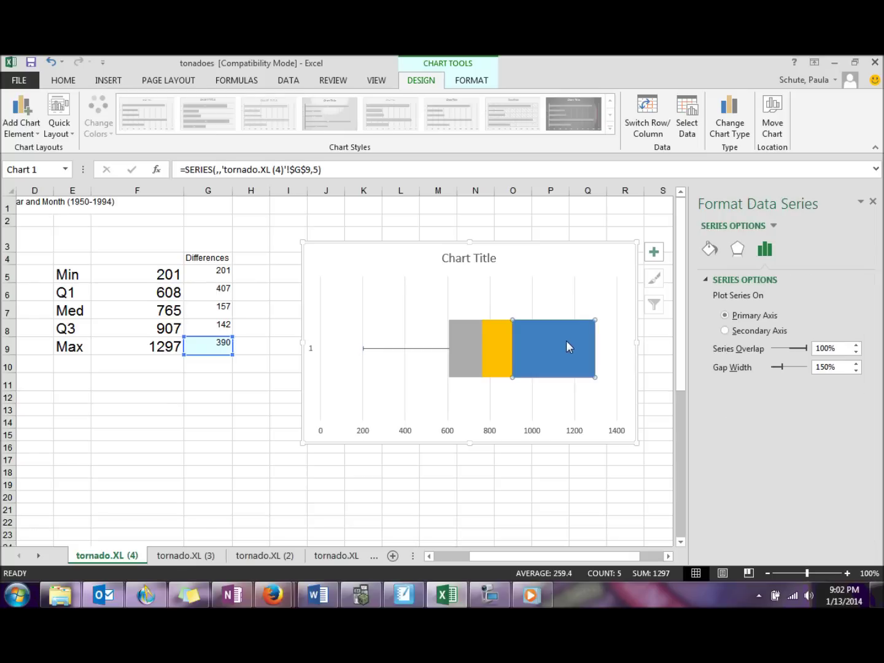
pyautogui.rightClick(553, 338)
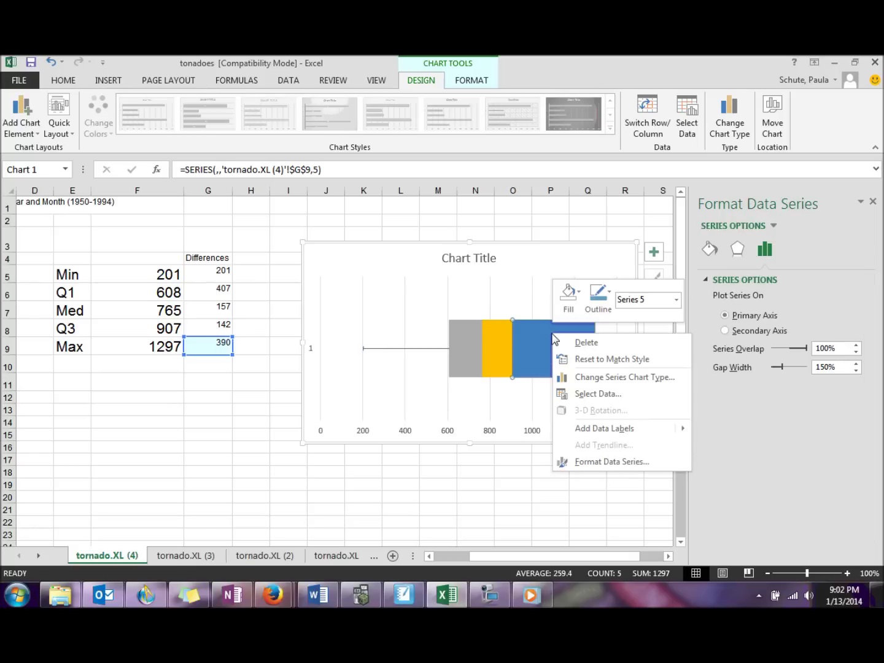
pyautogui.click(595, 461)
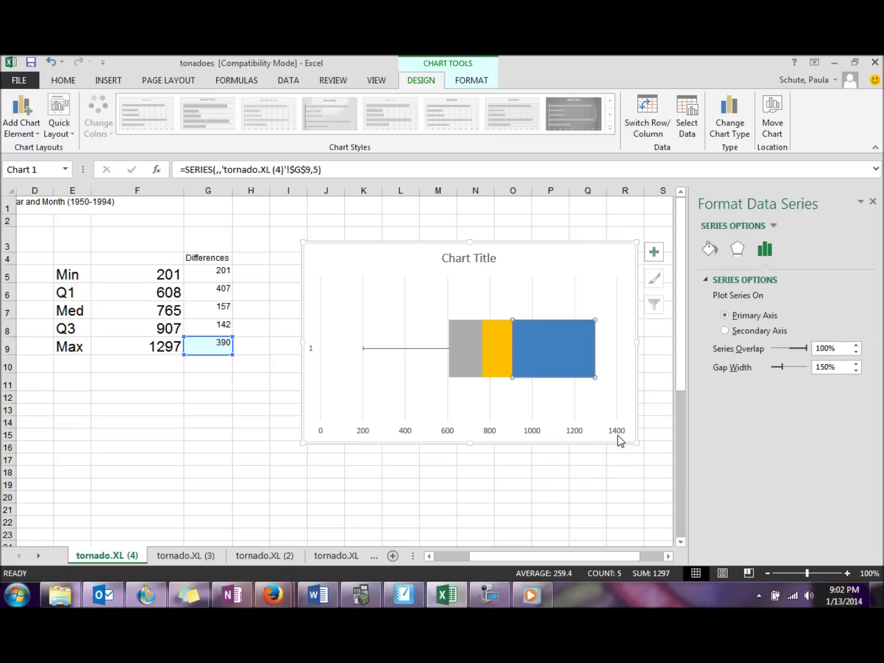
pyautogui.click(710, 248)
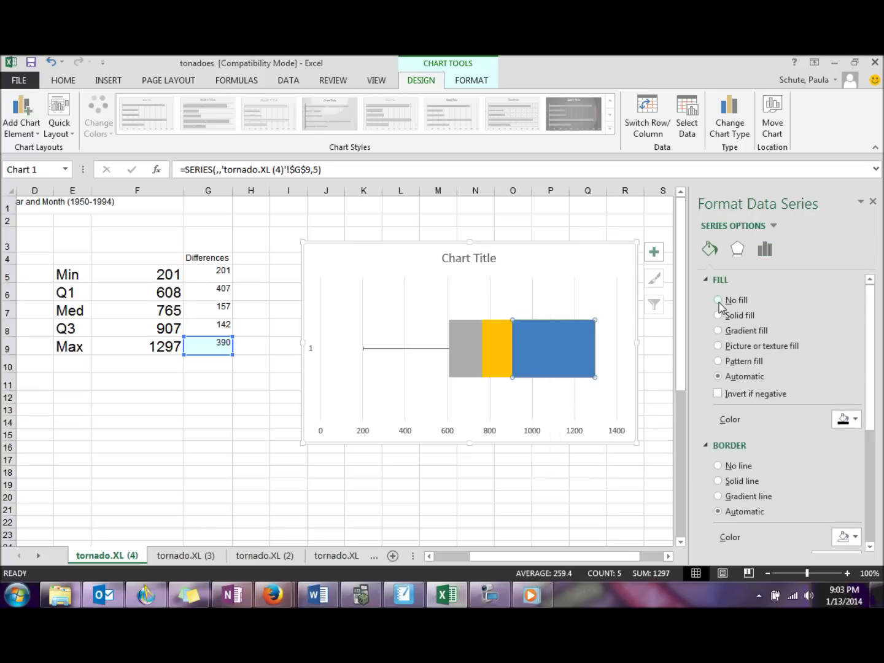
pyautogui.click(718, 301)
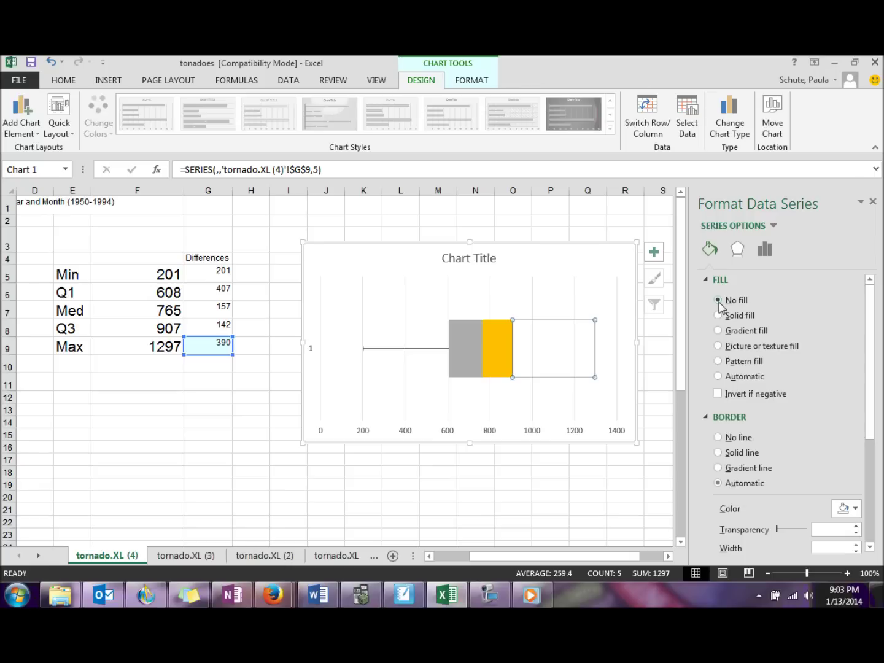
pyautogui.moveTo(501, 347)
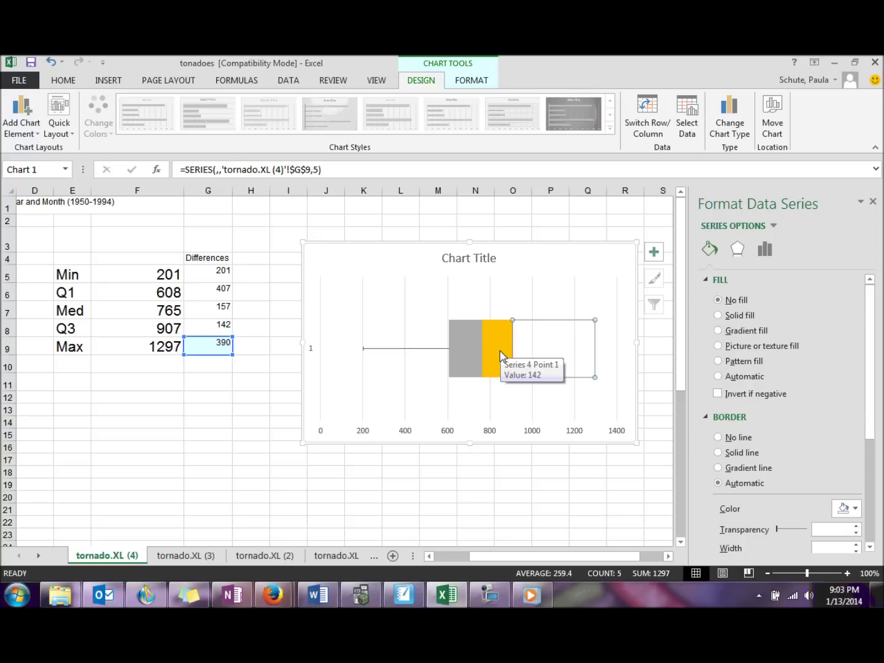
# Add error bars to the yellow series with Plus direction and 100% percentage
pyautogui.click(500, 357)
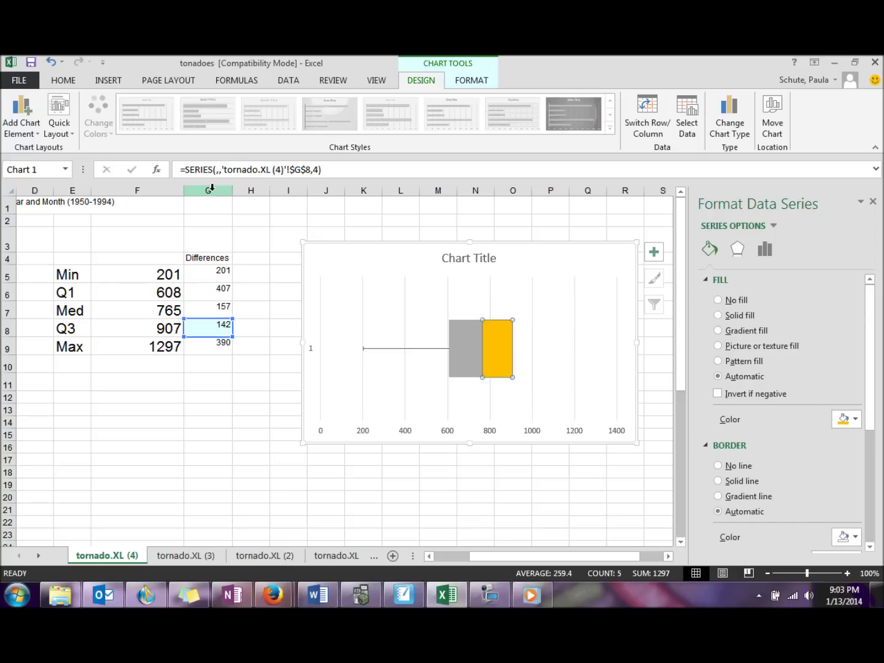
pyautogui.click(24, 129)
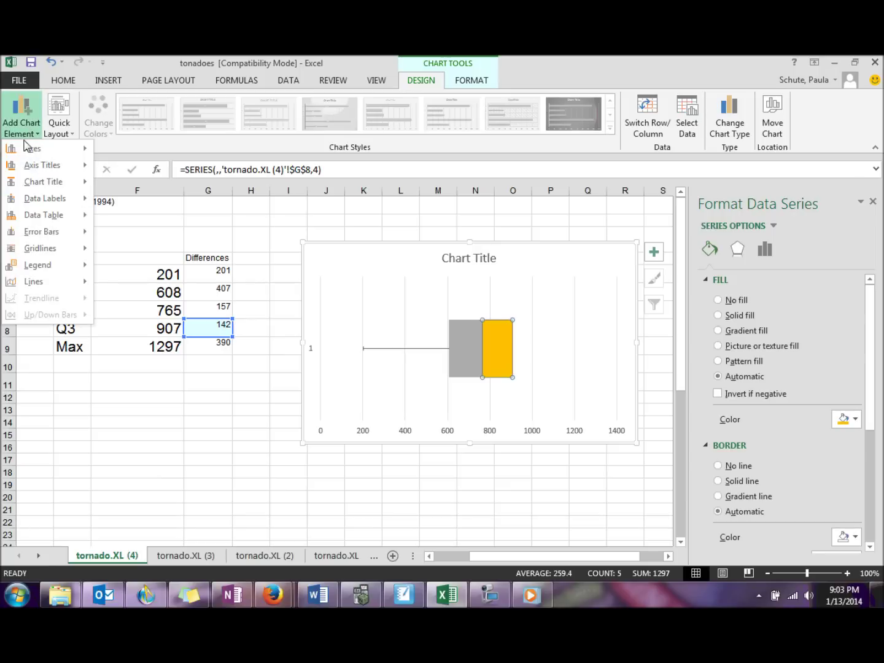
pyautogui.moveTo(43, 235)
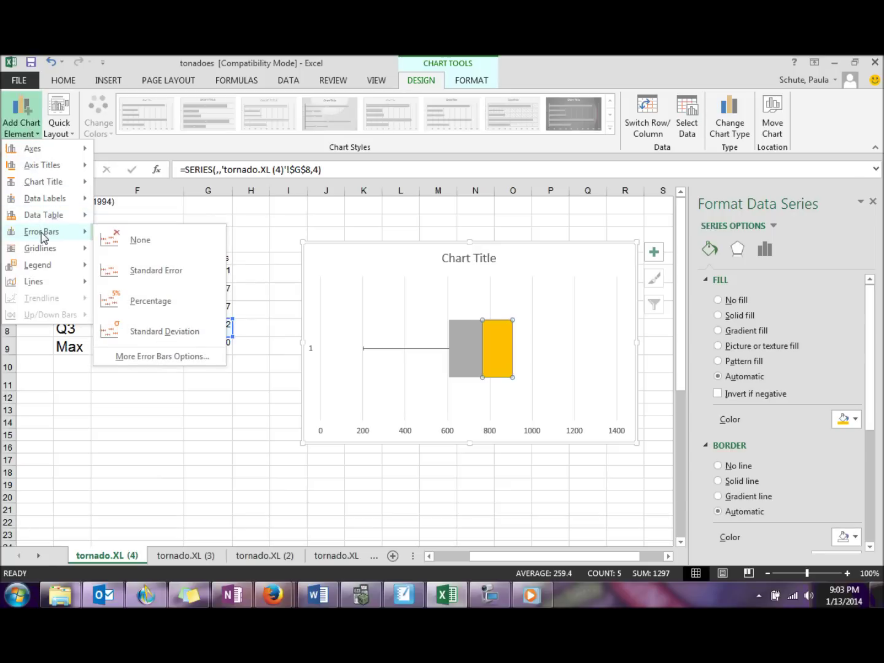
pyautogui.click(172, 356)
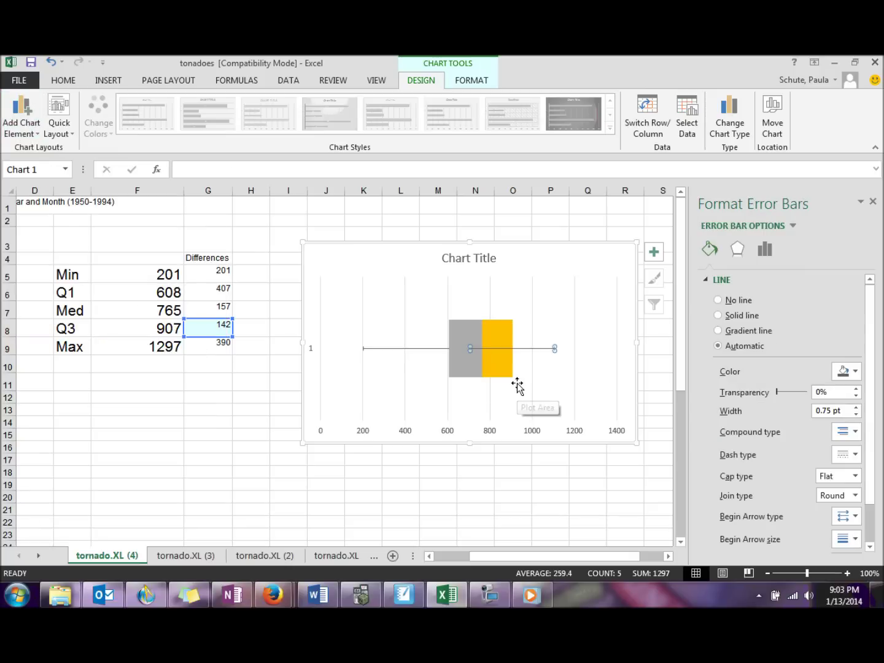
pyautogui.rightClick(530, 349)
pyautogui.click(571, 443)
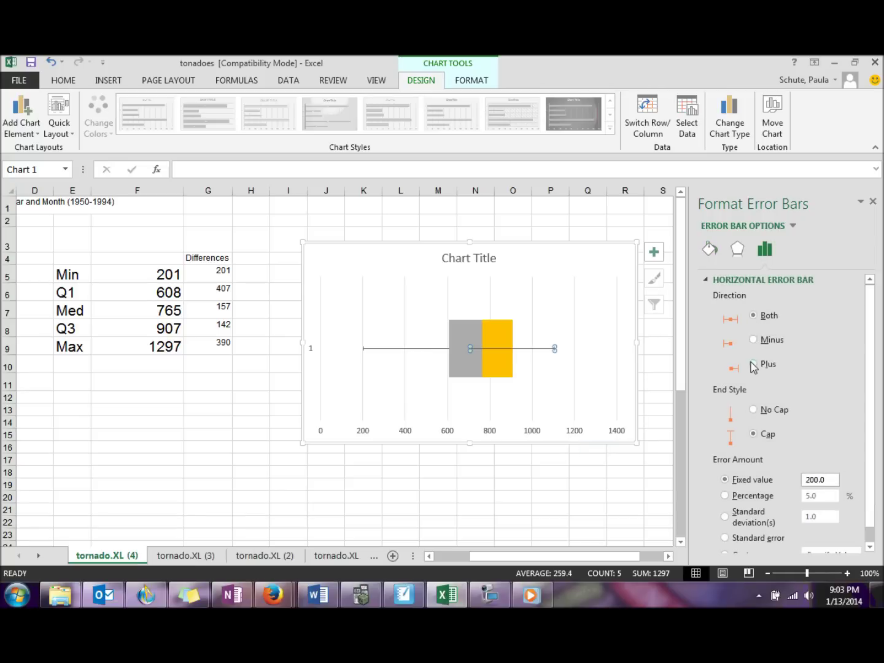
pyautogui.click(754, 365)
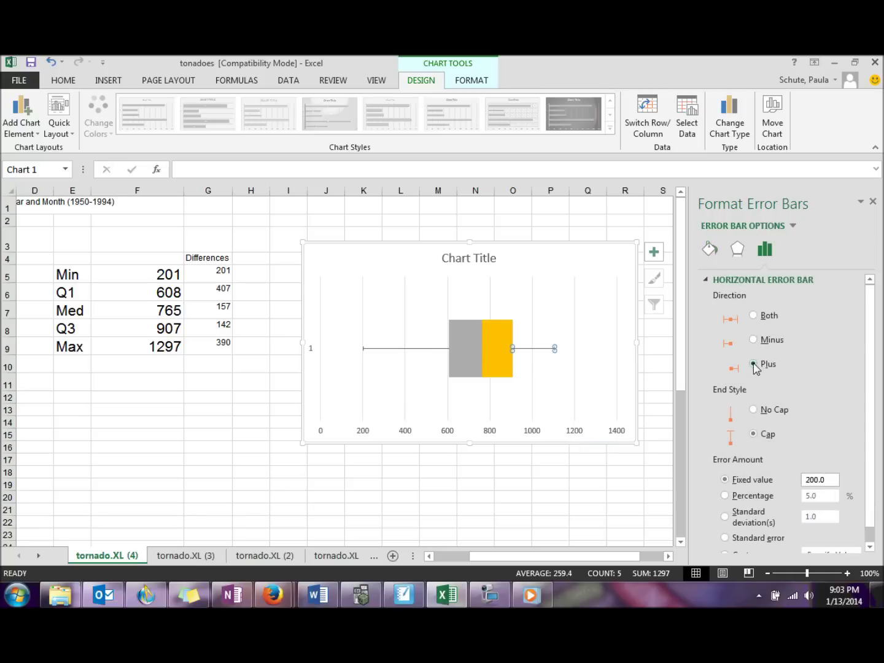
pyautogui.click(764, 498)
pyautogui.click(763, 499)
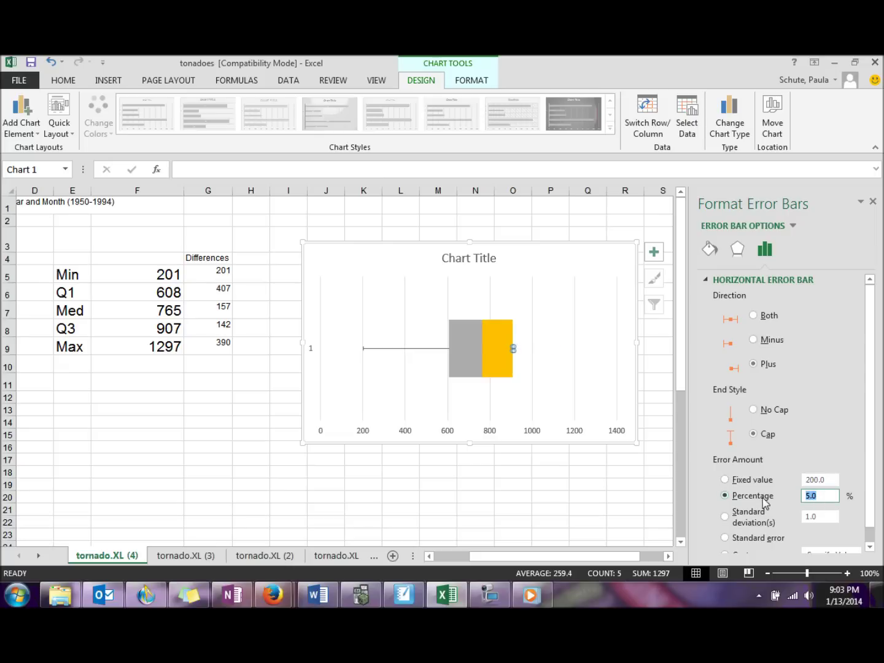
pyautogui.write('100')
pyautogui.press('Return')
pyautogui.moveTo(473, 351)
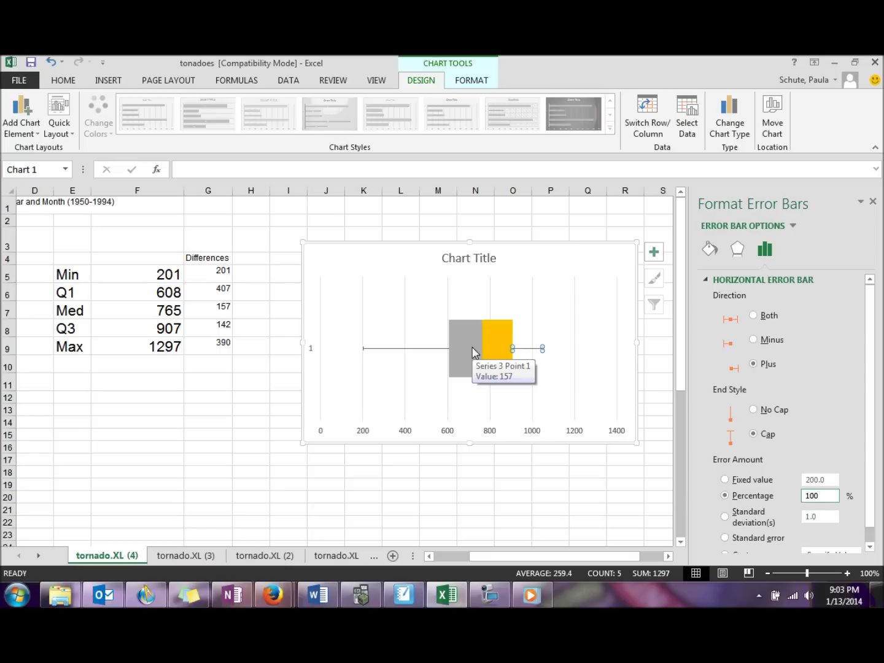
pyautogui.click(473, 351)
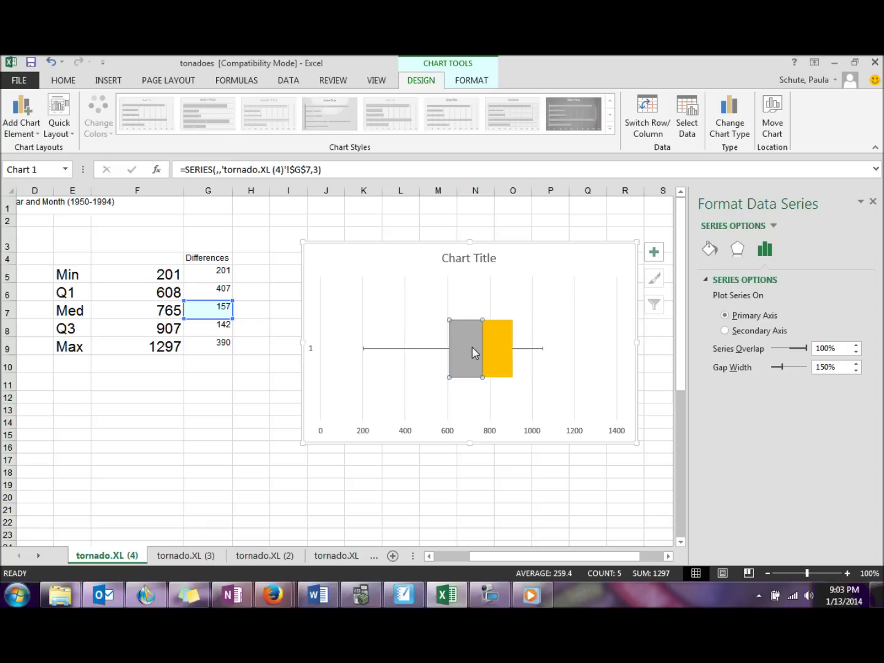
# Fill the lower grey box with solid light green and give it a solid black border
pyautogui.click(710, 252)
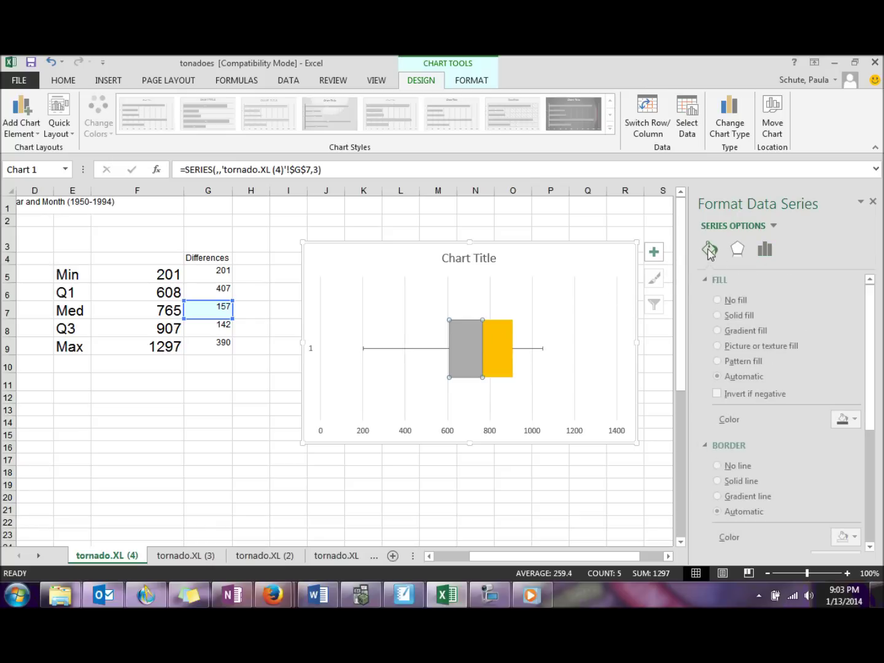
pyautogui.click(718, 315)
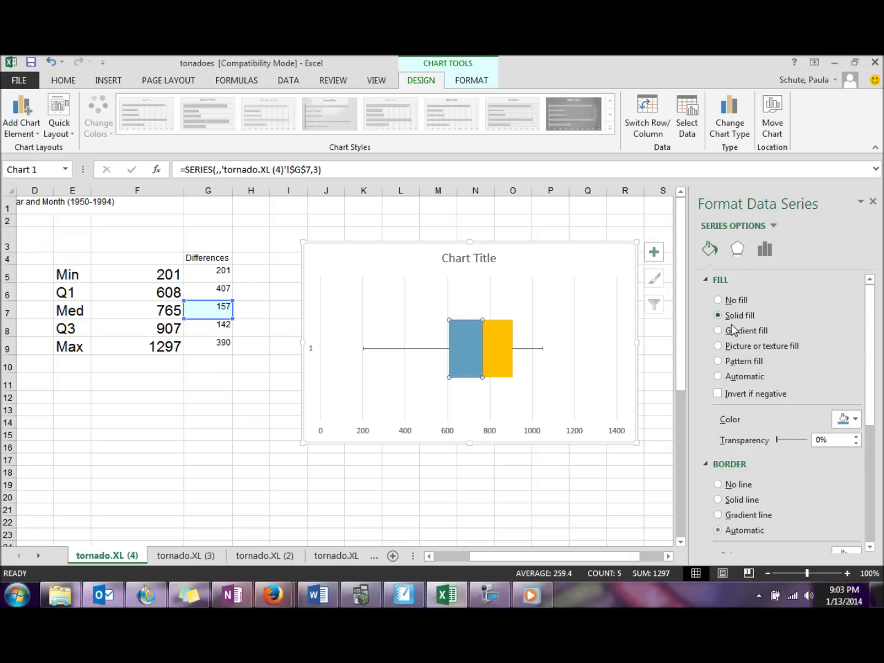
pyautogui.click(847, 419)
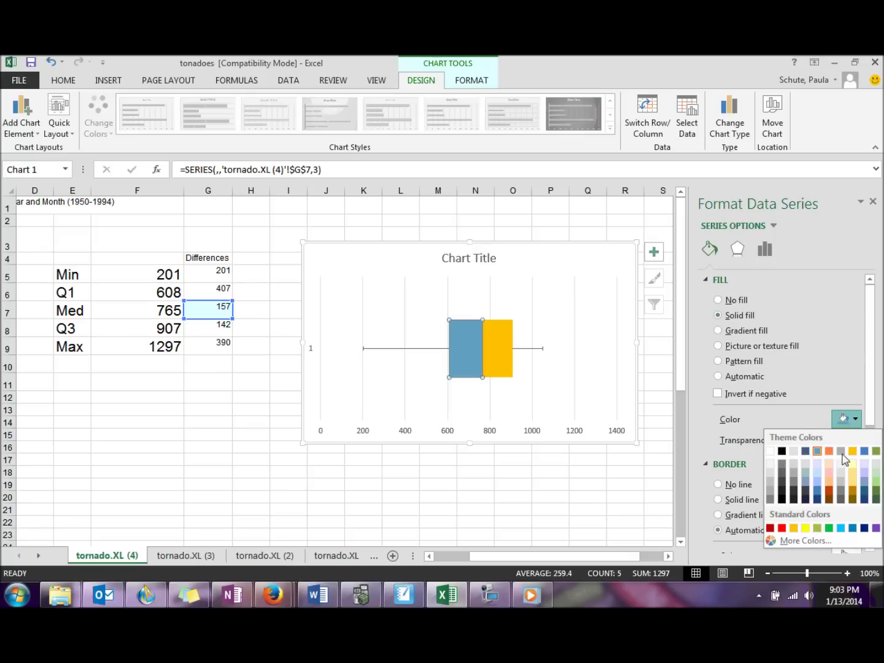
pyautogui.click(875, 483)
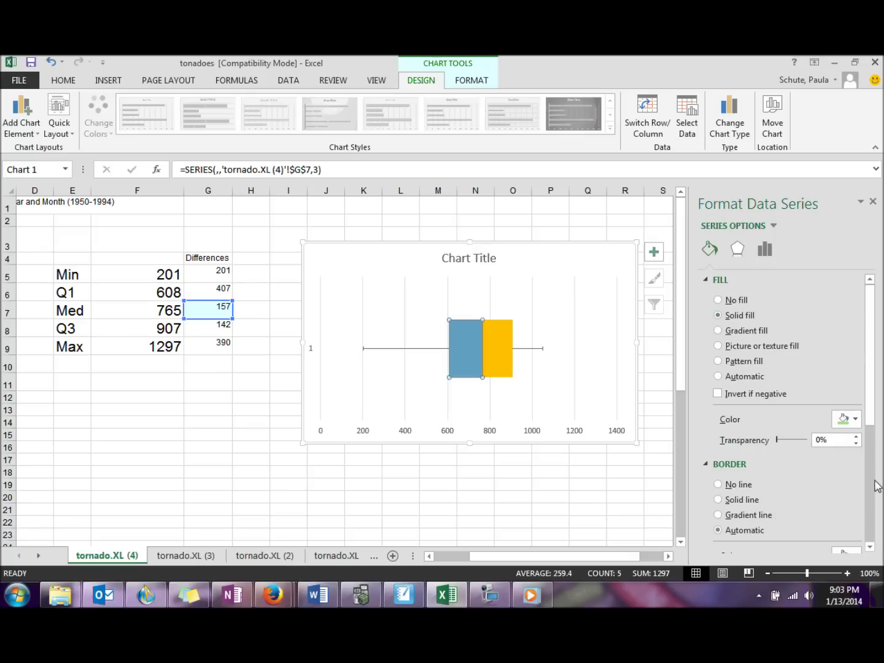
pyautogui.click(718, 500)
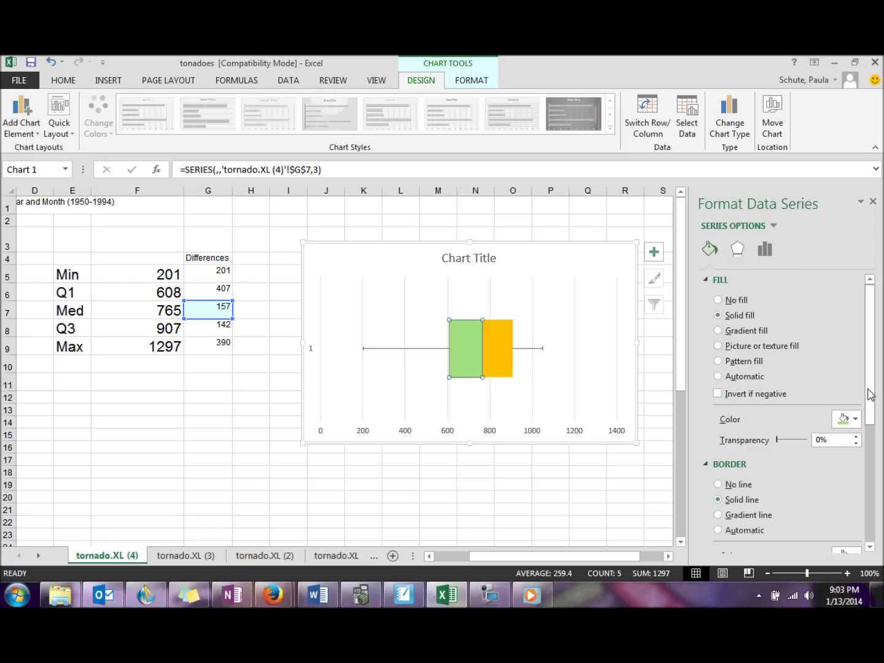
pyautogui.scroll(-3, 862, 465)
pyautogui.click(855, 461)
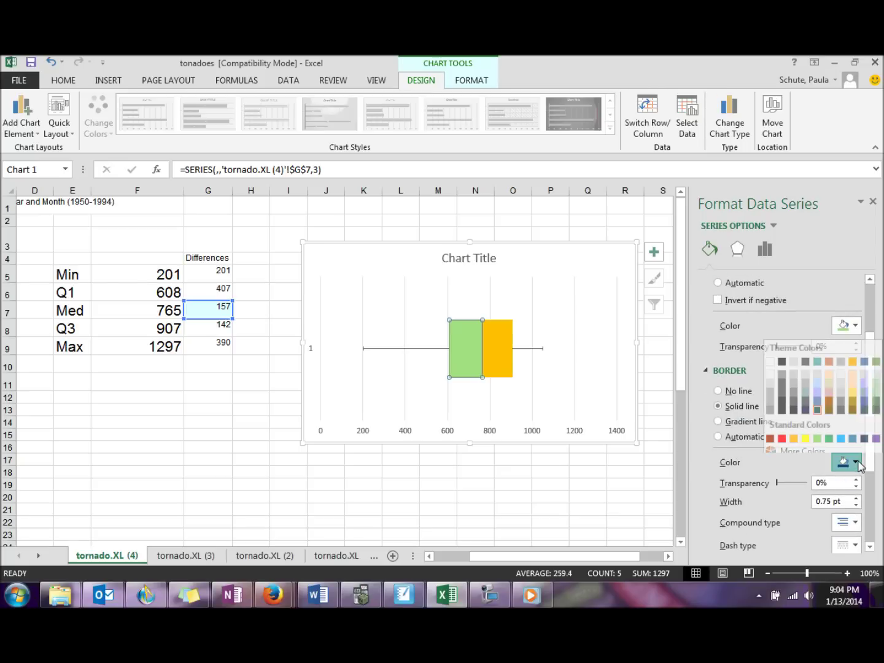
pyautogui.press('Escape')
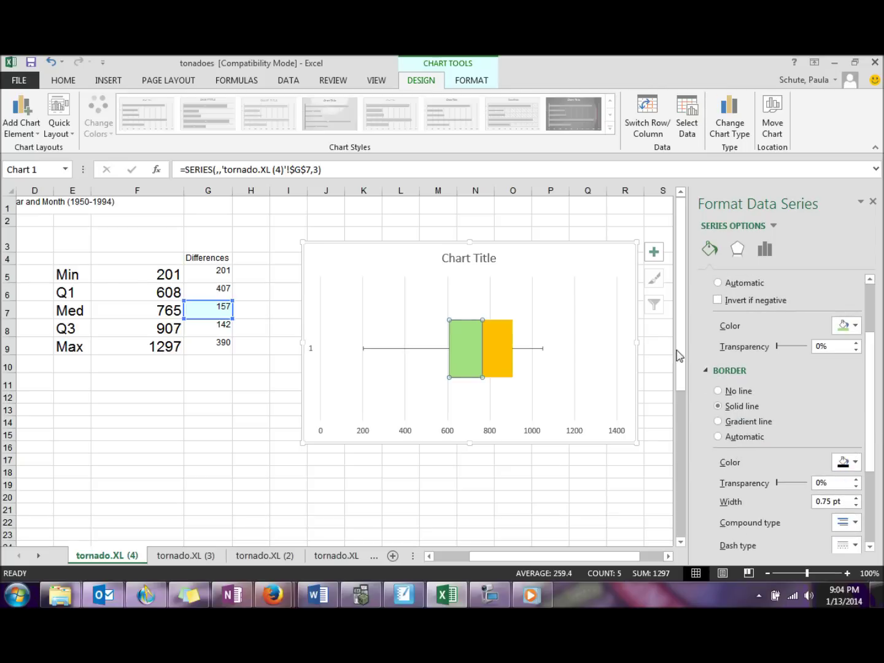
pyautogui.moveTo(505, 354)
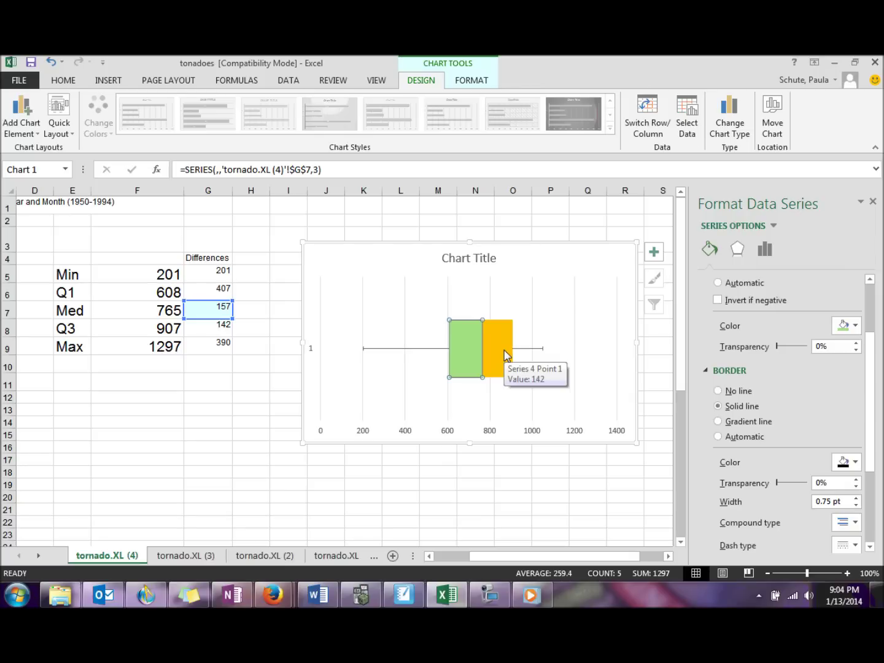
# Give the upper orange box a Green Accent 6 Lighter 40% fill and a solid black border
pyautogui.click(504, 354)
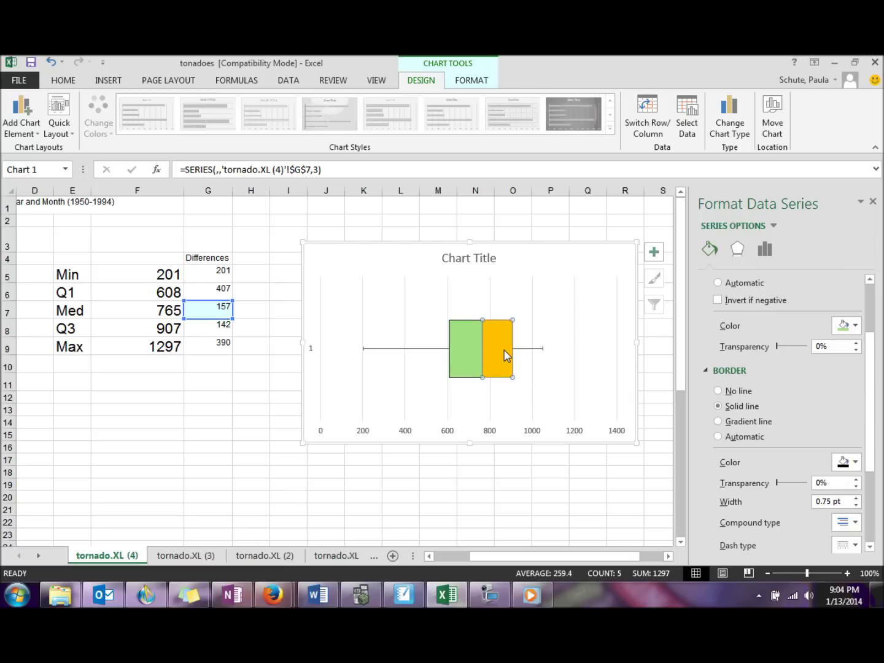
pyautogui.click(856, 328)
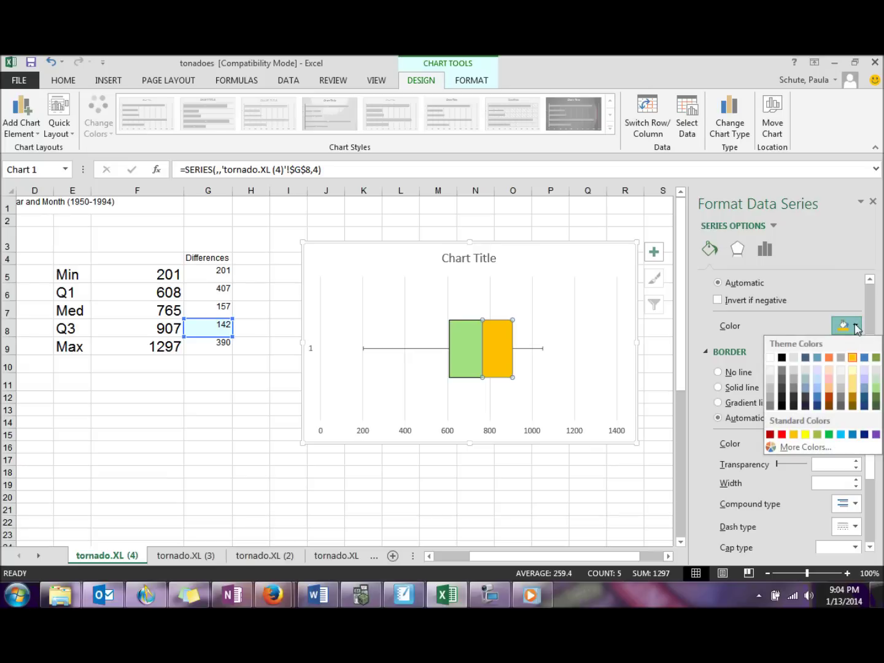
pyautogui.click(876, 390)
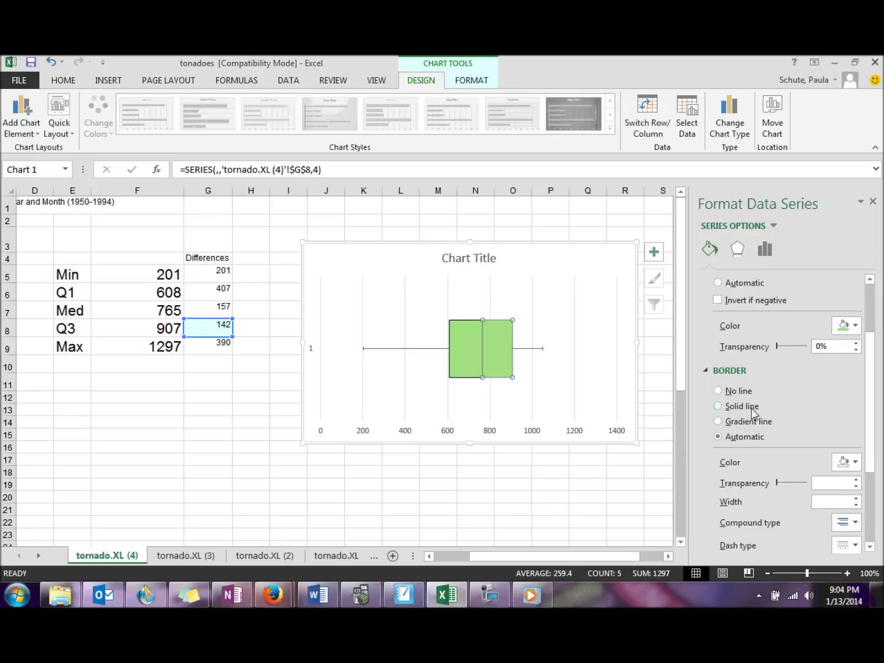
pyautogui.click(724, 405)
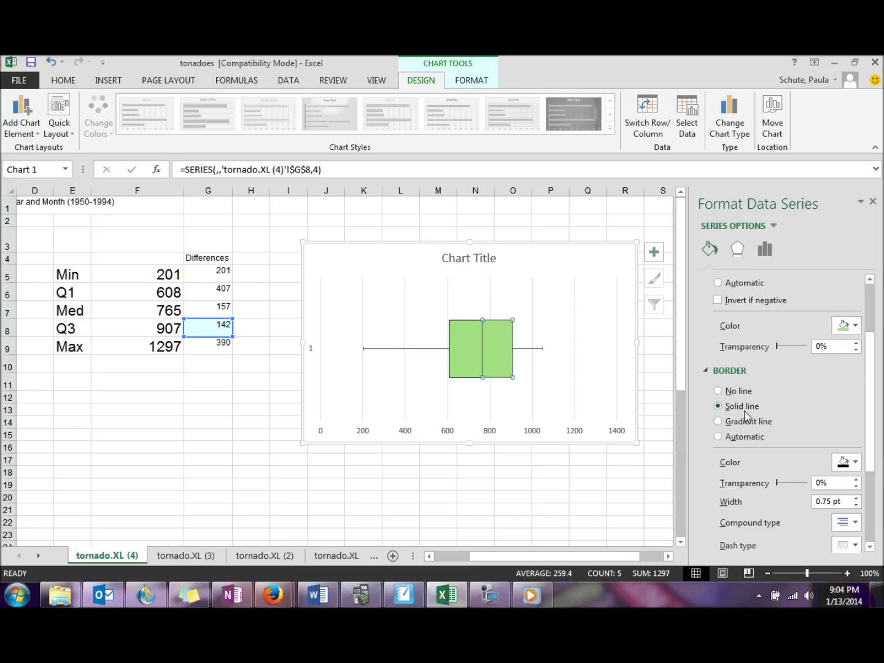
pyautogui.click(854, 462)
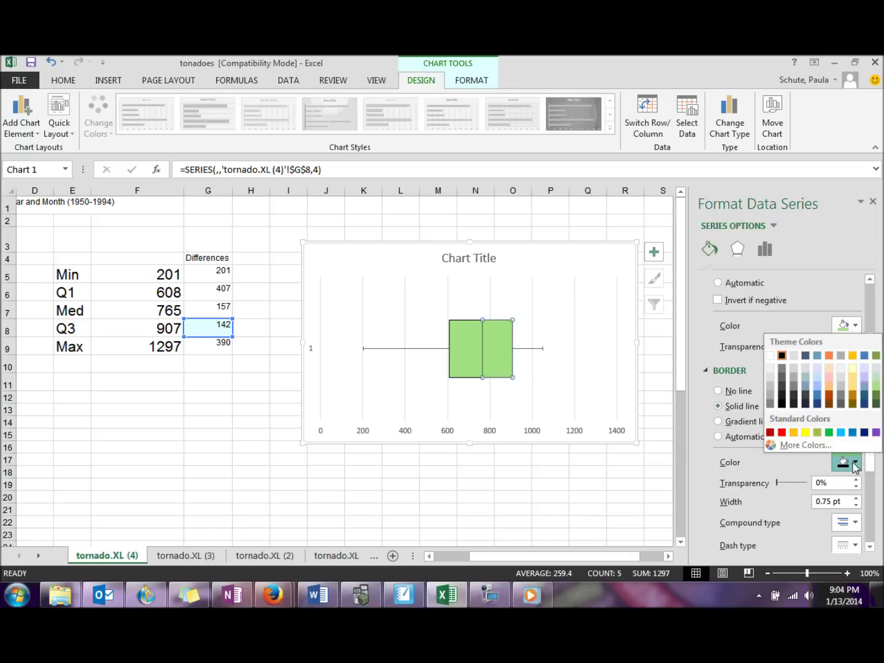
pyautogui.click(785, 360)
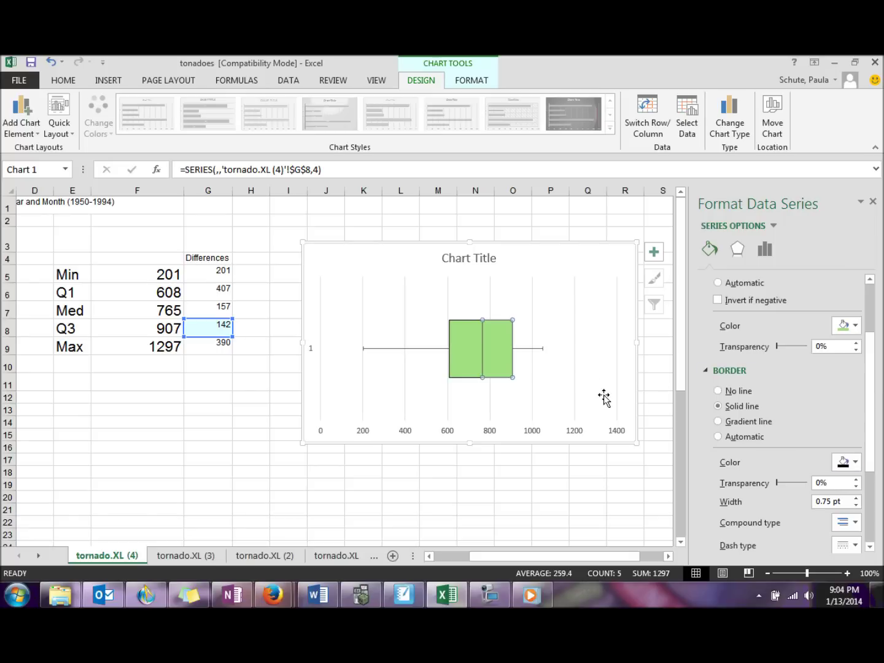
pyautogui.click(601, 396)
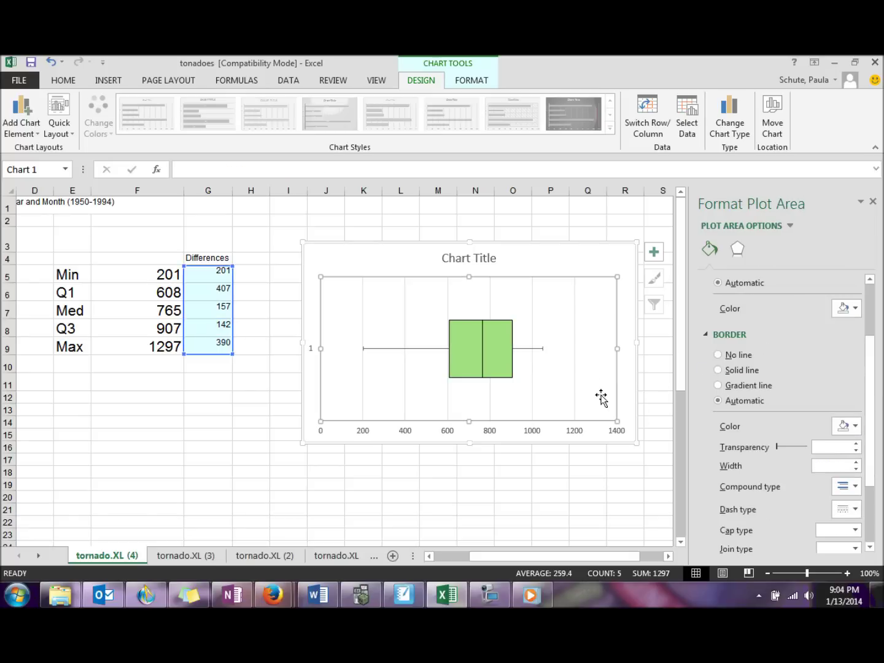
# Replace the chart title text with 'Tornado Deaths'
pyautogui.click(478, 257)
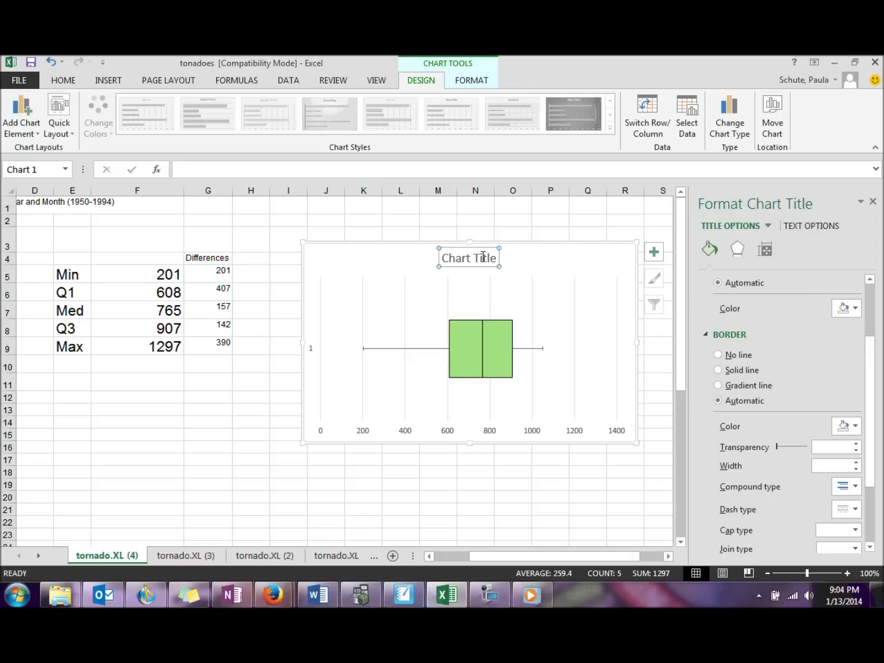
pyautogui.moveTo(497, 257); pyautogui.dragTo(426, 258)
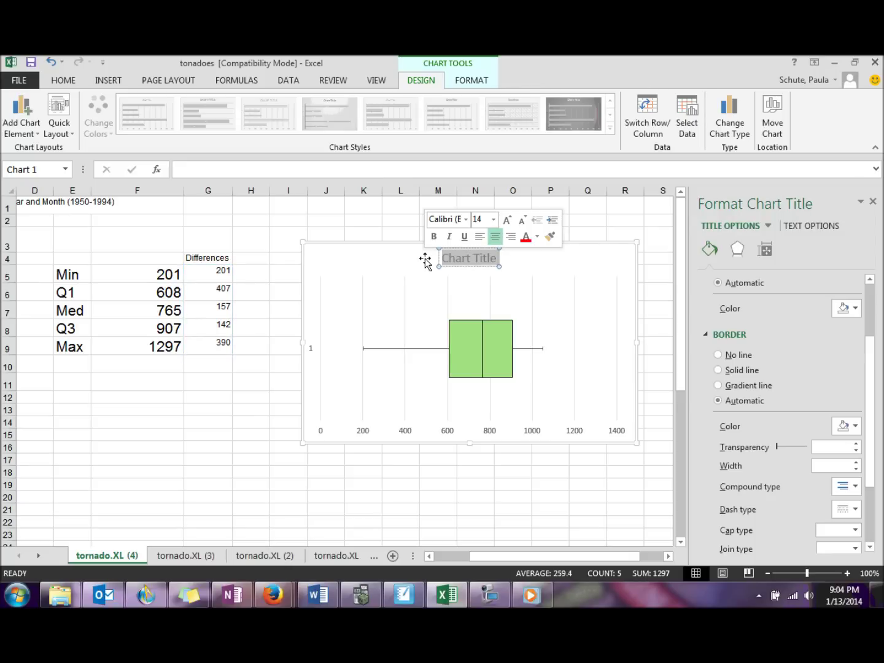
pyautogui.write('Torna')
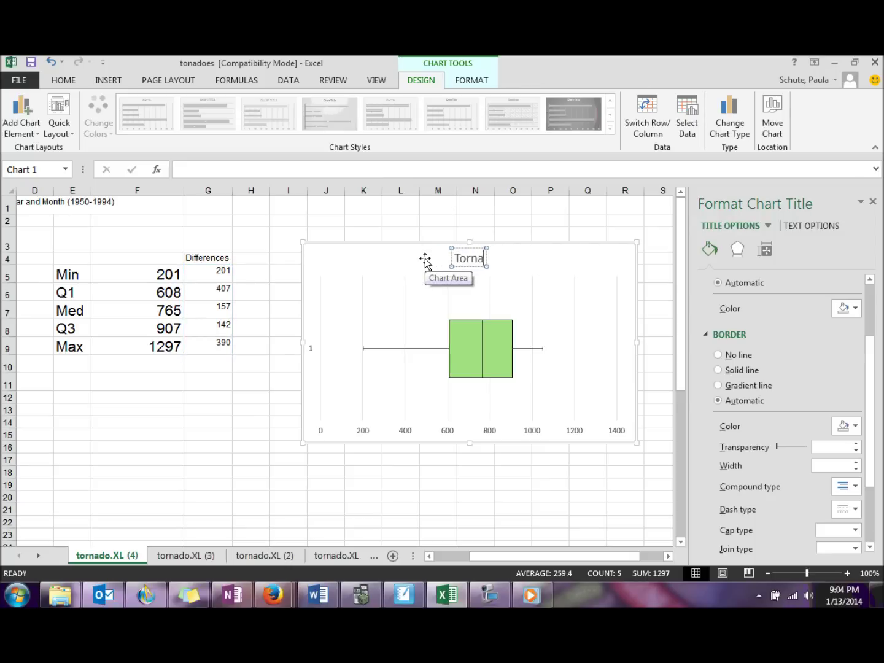
pyautogui.write('do De')
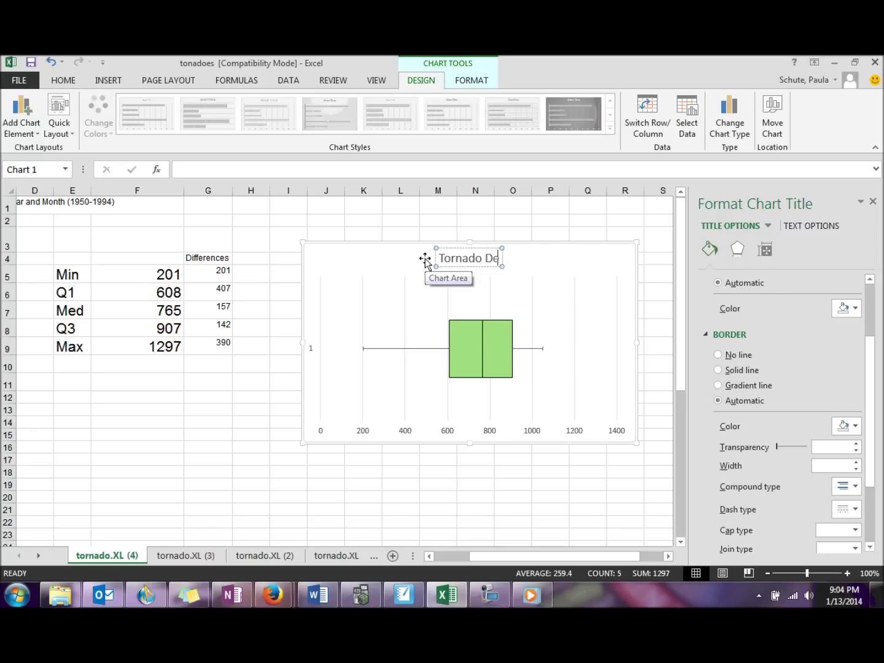
pyautogui.write('aths')
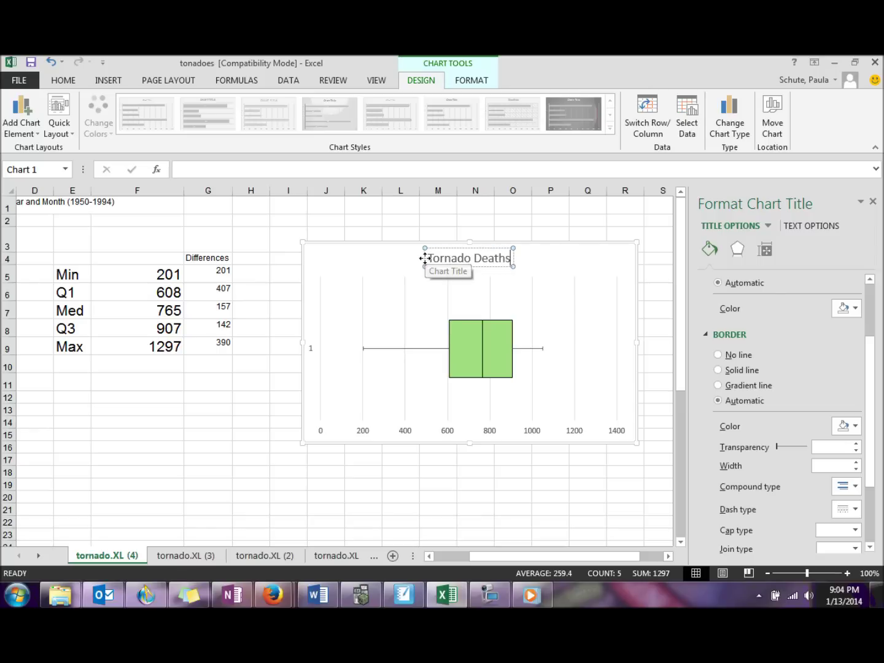
# Delete the chart's vertical axis
pyautogui.click(309, 348)
pyautogui.press('Delete')
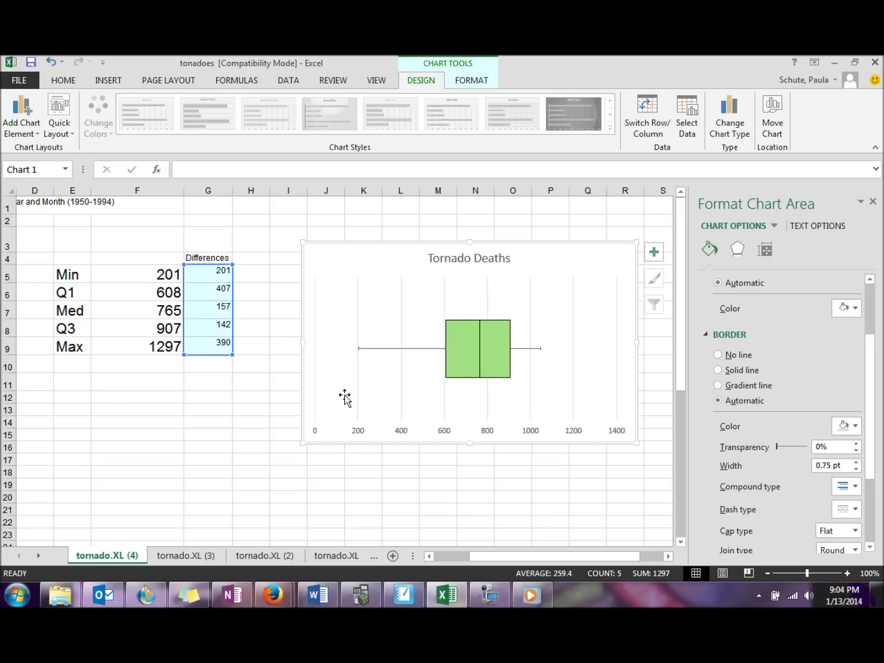
pyautogui.click(402, 432)
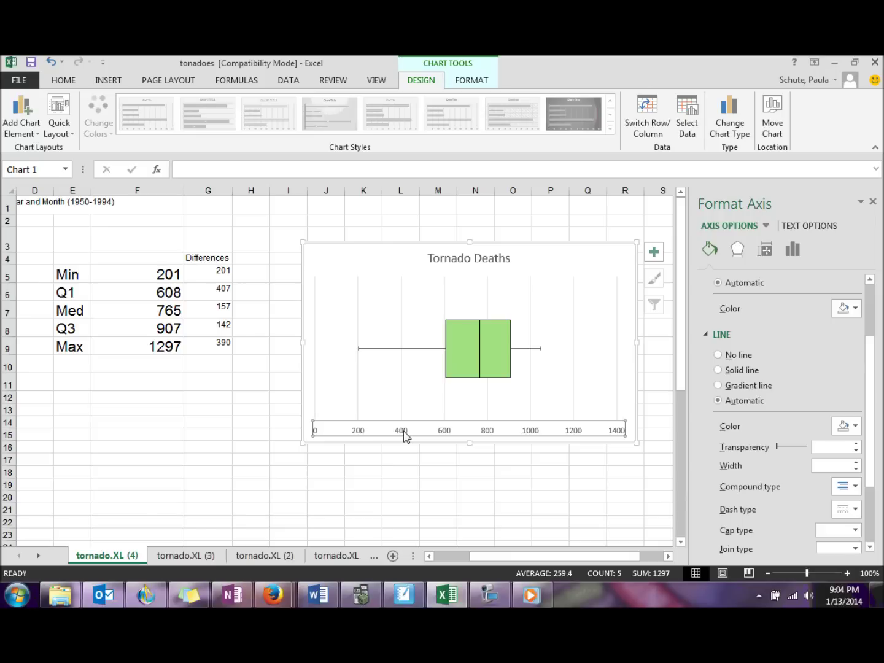
# Set the horizontal axis bounds to a minimum of 100 and a maximum of 1200
pyautogui.rightClick(403, 434)
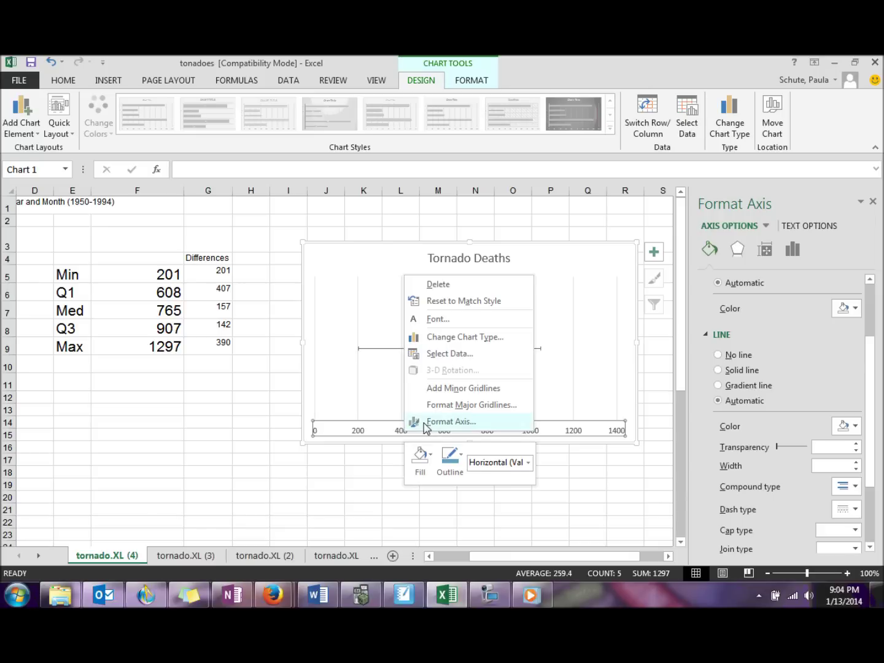
pyautogui.click(424, 421)
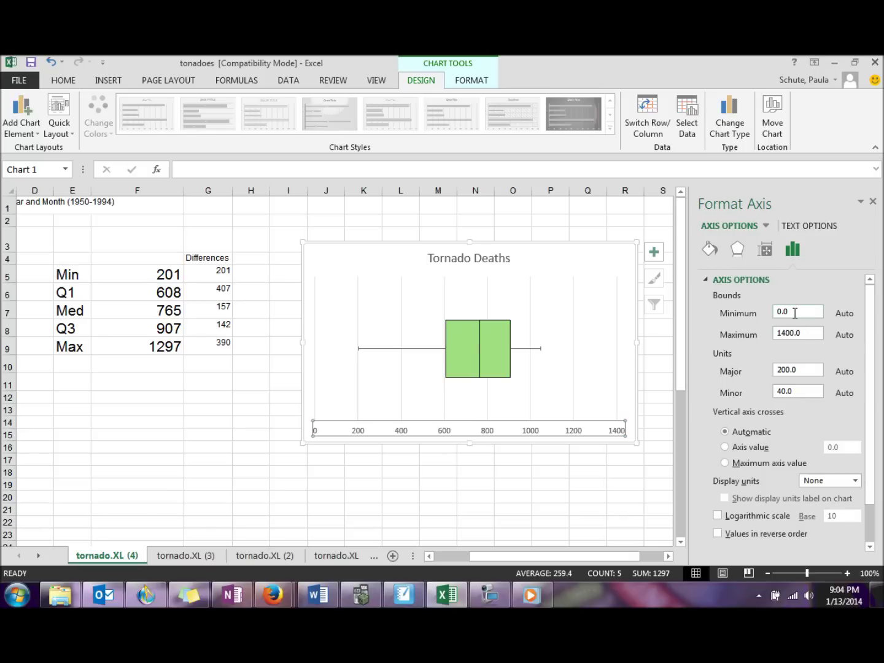
pyautogui.moveTo(794, 312); pyautogui.dragTo(765, 317)
pyautogui.write('100')
pyautogui.doubleClick(810, 335)
pyautogui.write('1500')
pyautogui.press('Return')
pyautogui.write('1200')
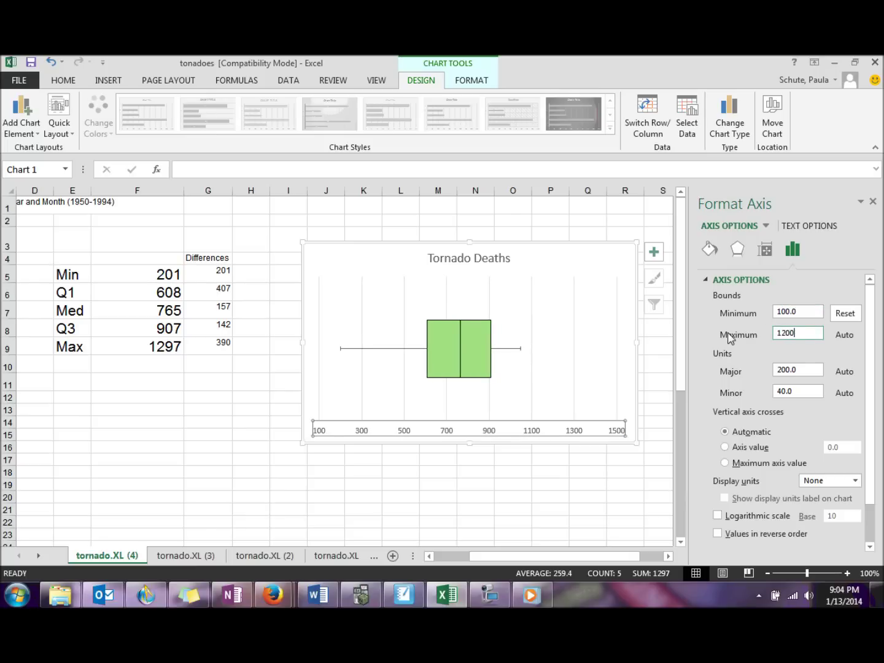
pyautogui.press('Return')
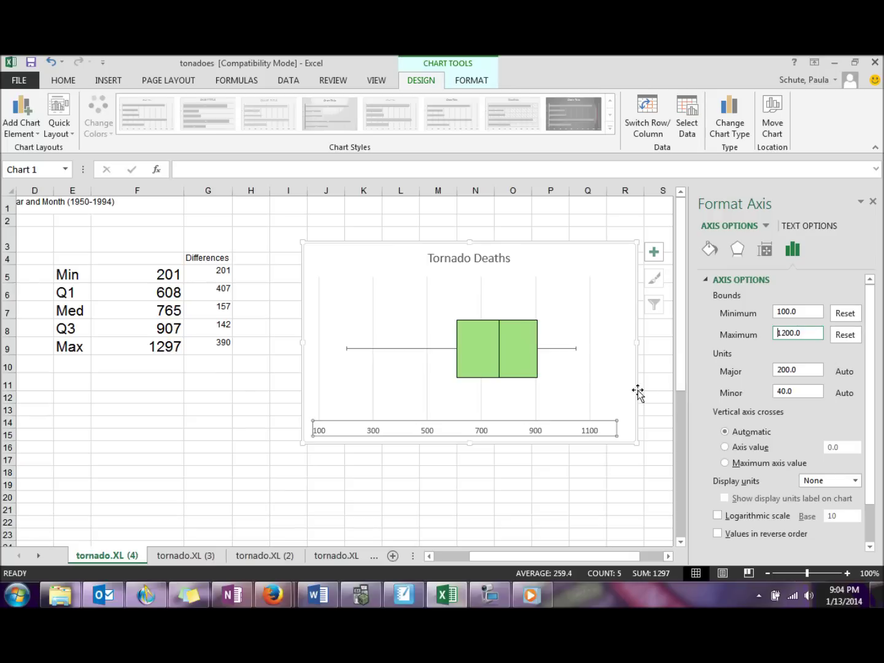
pyautogui.click(637, 431)
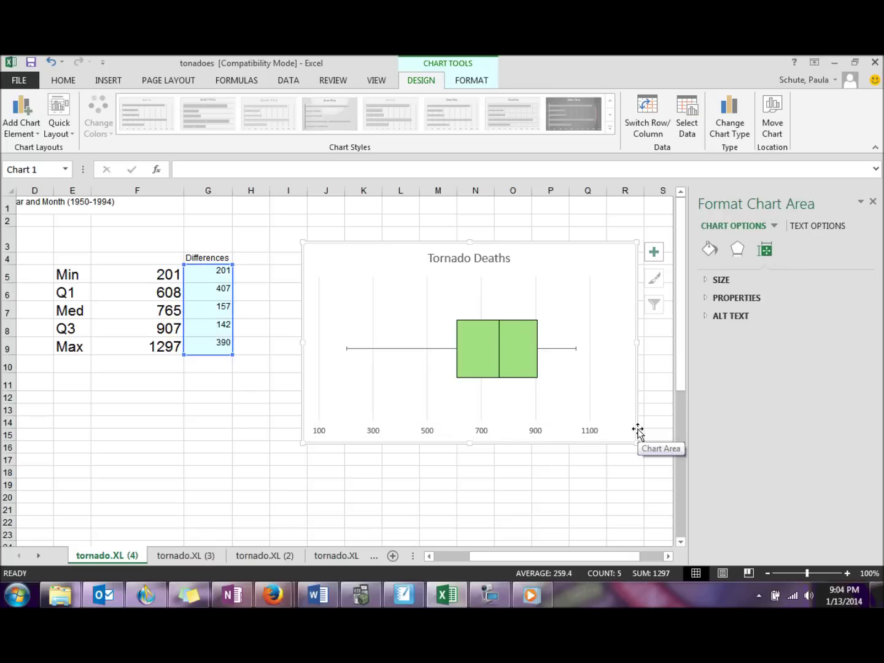